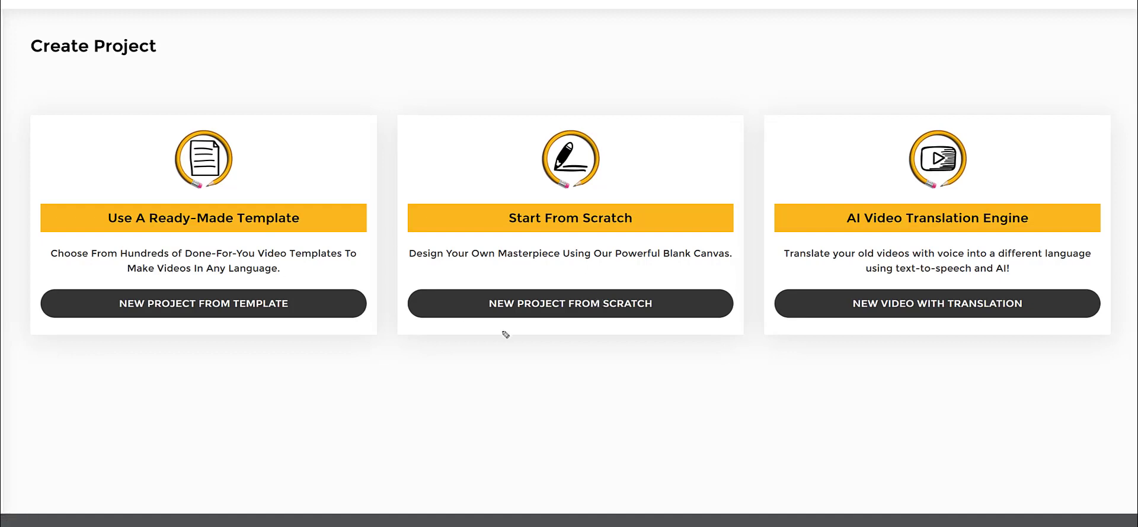
Step: Mark the start-from-scratch option, then begin a blank project from scratch
{"action": "mouse_move", "coordinate": [401, 280]}
{"action": "left_mouse_down"}
{"action": "mouse_move", "coordinate": [717, 279]}
{"action": "mouse_move", "coordinate": [749, 298]}
{"action": "mouse_move", "coordinate": [678, 351]}
{"action": "mouse_move", "coordinate": [442, 358]}
{"action": "mouse_move", "coordinate": [391, 318]}
{"action": "mouse_move", "coordinate": [409, 276]}
{"action": "left_mouse_up"}
{"action": "left_click", "coordinate": [515, 311]}
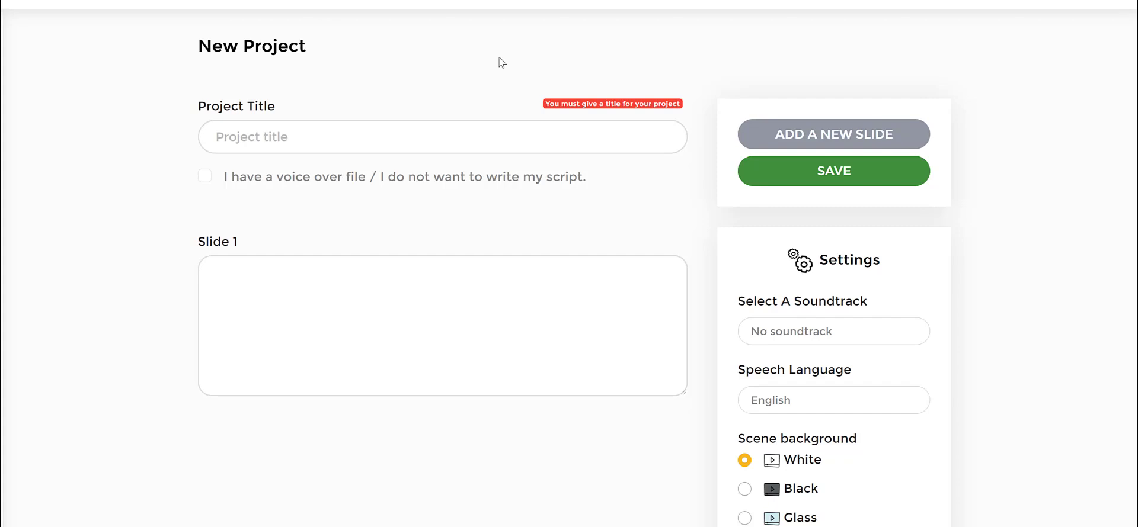
Step: Enter 'ABC Bakery Inc.' as the project title and underline it with an annotation
{"action": "left_click", "coordinate": [408, 136]}
{"action": "type", "text": "ABC Bakery"}
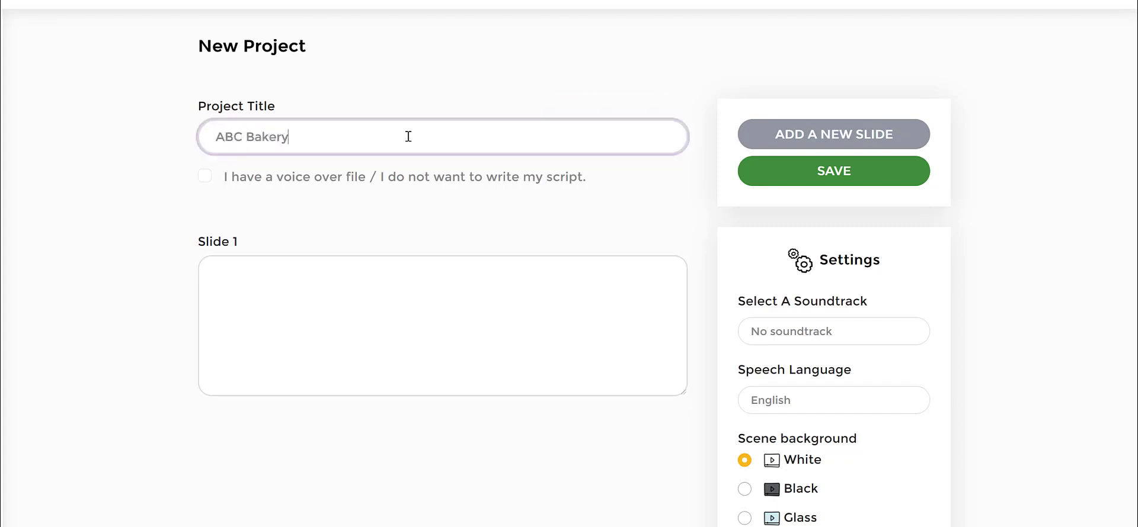
{"action": "type", "text": " Inc."}
{"action": "mouse_move", "coordinate": [193, 160]}
{"action": "left_mouse_down"}
{"action": "mouse_move", "coordinate": [563, 161]}
{"action": "mouse_move", "coordinate": [660, 174]}
{"action": "mouse_move", "coordinate": [485, 220]}
{"action": "mouse_move", "coordinate": [258, 220]}
{"action": "mouse_move", "coordinate": [169, 197]}
{"action": "mouse_move", "coordinate": [213, 166]}
{"action": "left_mouse_up"}
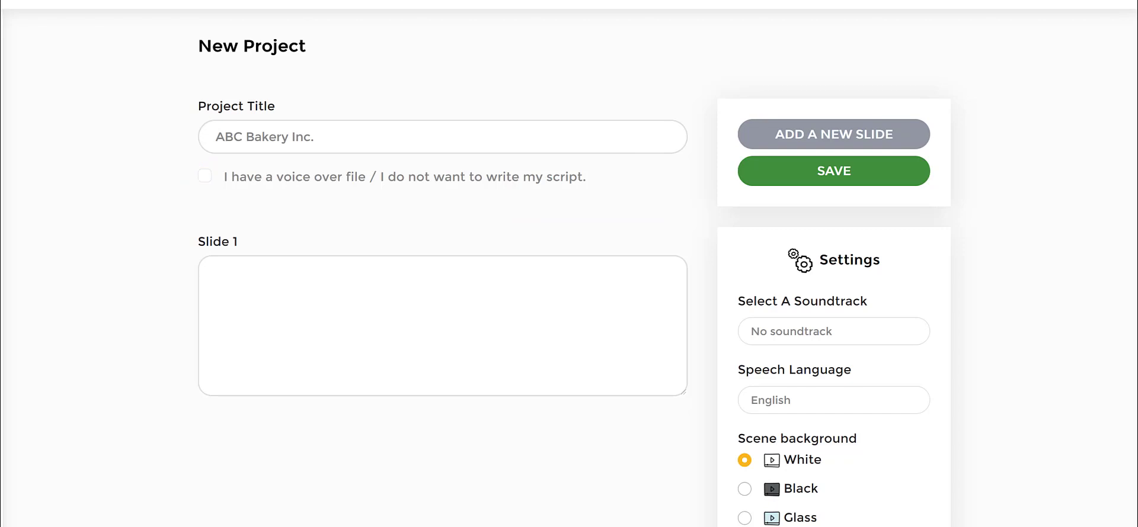
{"action": "scroll", "coordinate": [1061, 241], "scroll_direction": "down", "scroll_amount": 2}
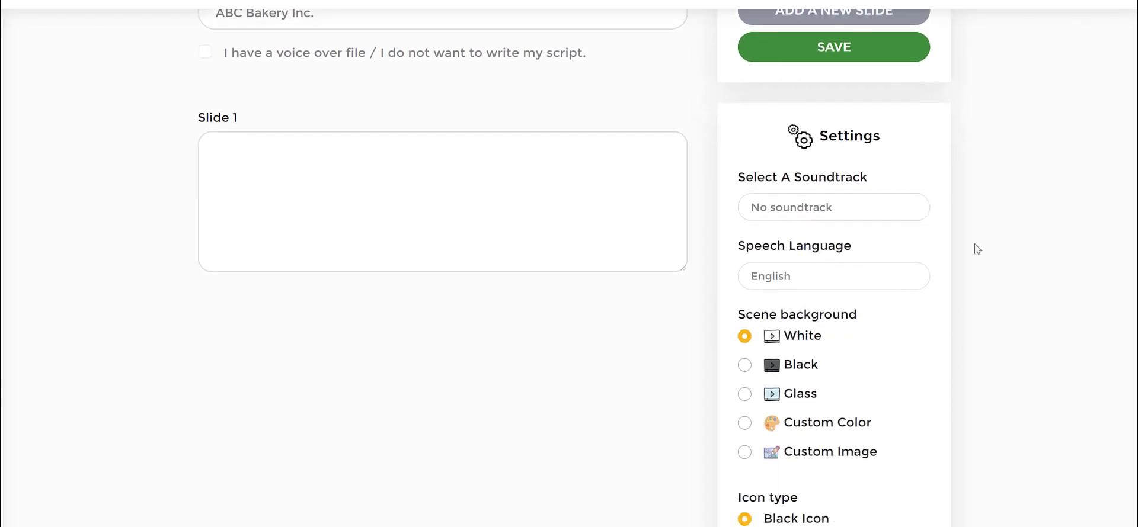
{"action": "scroll", "coordinate": [977, 249], "scroll_direction": "up", "scroll_amount": 2}
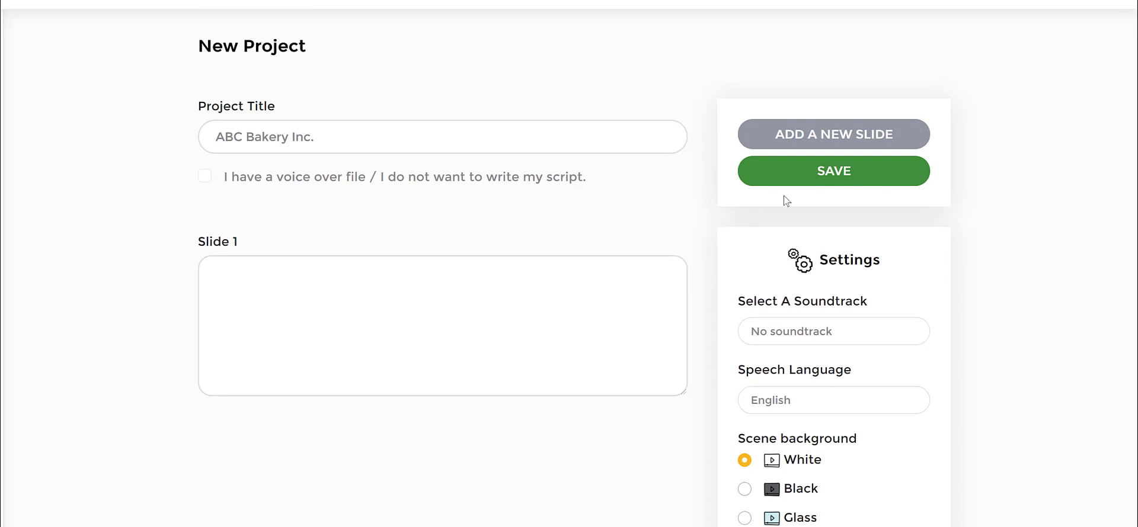
{"action": "scroll", "coordinate": [401, 247], "scroll_direction": "down", "scroll_amount": 1}
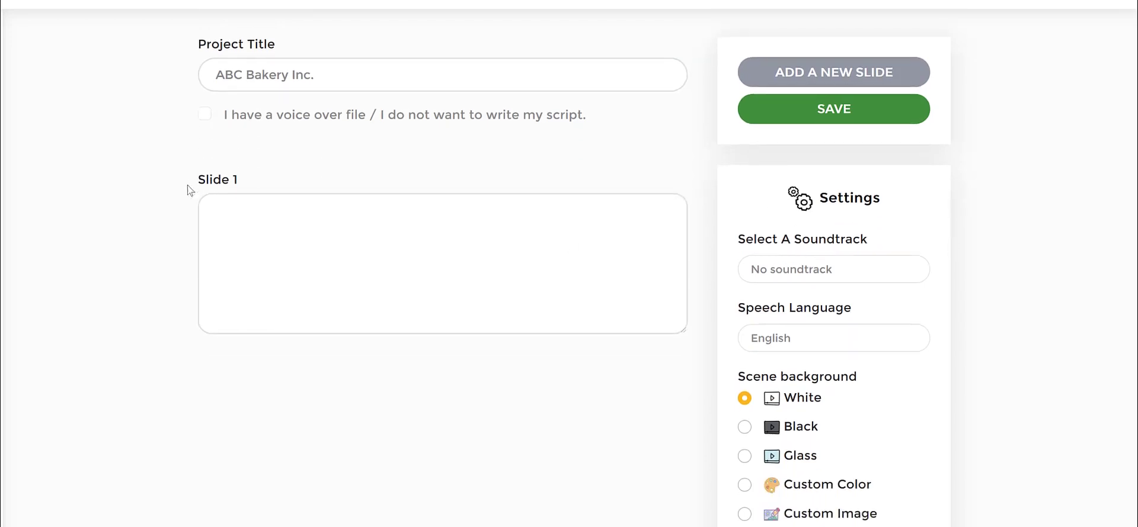
{"action": "mouse_move", "coordinate": [138, 178]}
{"action": "left_mouse_down"}
{"action": "mouse_move", "coordinate": [200, 164]}
{"action": "mouse_move", "coordinate": [248, 176]}
{"action": "mouse_move", "coordinate": [233, 196]}
{"action": "mouse_move", "coordinate": [139, 178]}
{"action": "left_mouse_up"}
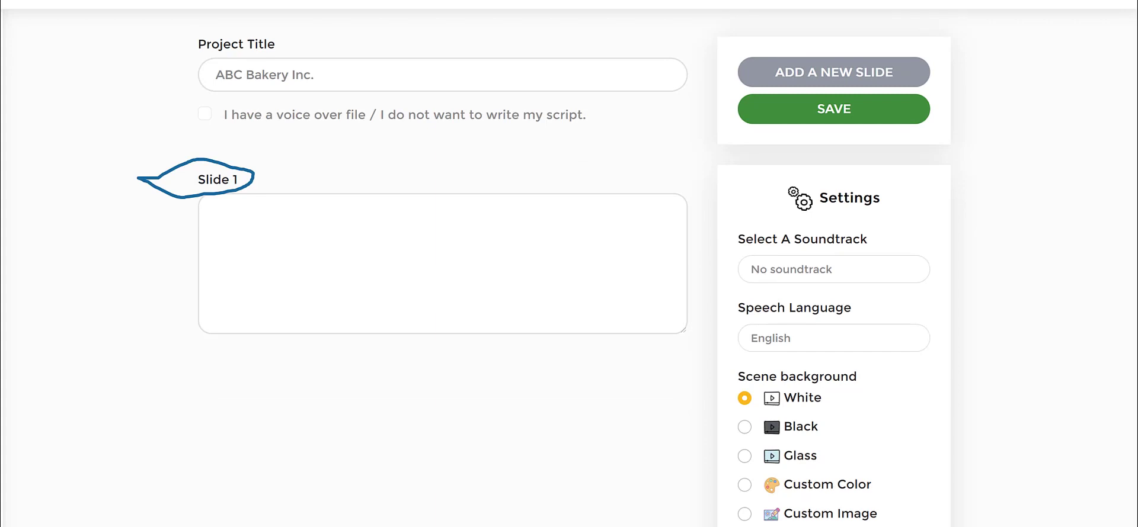
{"action": "scroll", "coordinate": [1092, 157], "scroll_direction": "down", "scroll_amount": 2}
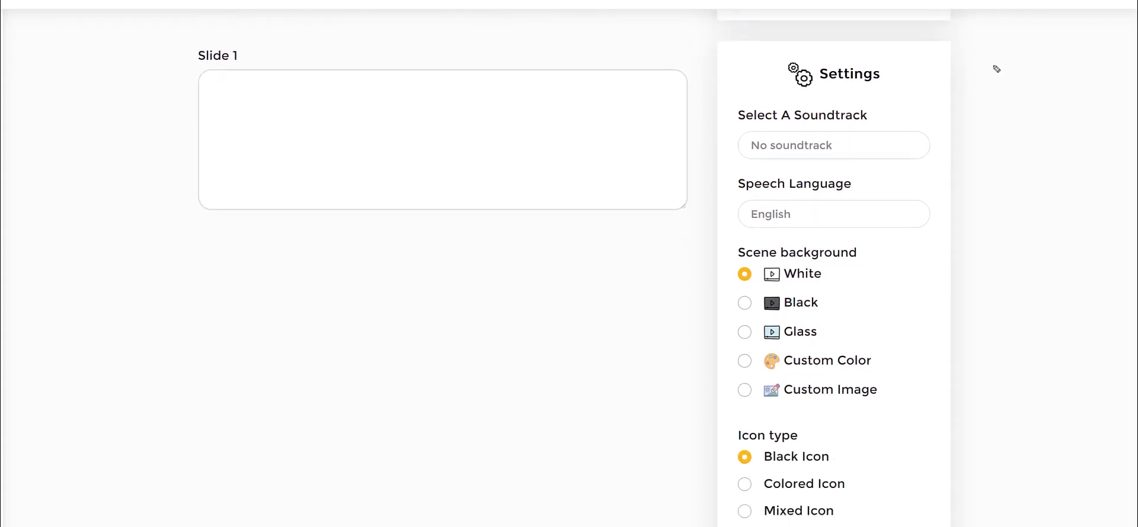
{"action": "left_click_drag", "start_coordinate": [992, 64], "coordinate": [983, 152]}
{"action": "left_click_drag", "start_coordinate": [960, 190], "coordinate": [948, 193]}
{"action": "mouse_move", "coordinate": [954, 165]}
{"action": "left_mouse_down"}
{"action": "mouse_move", "coordinate": [966, 195]}
{"action": "mouse_move", "coordinate": [973, 188]}
{"action": "left_mouse_up"}
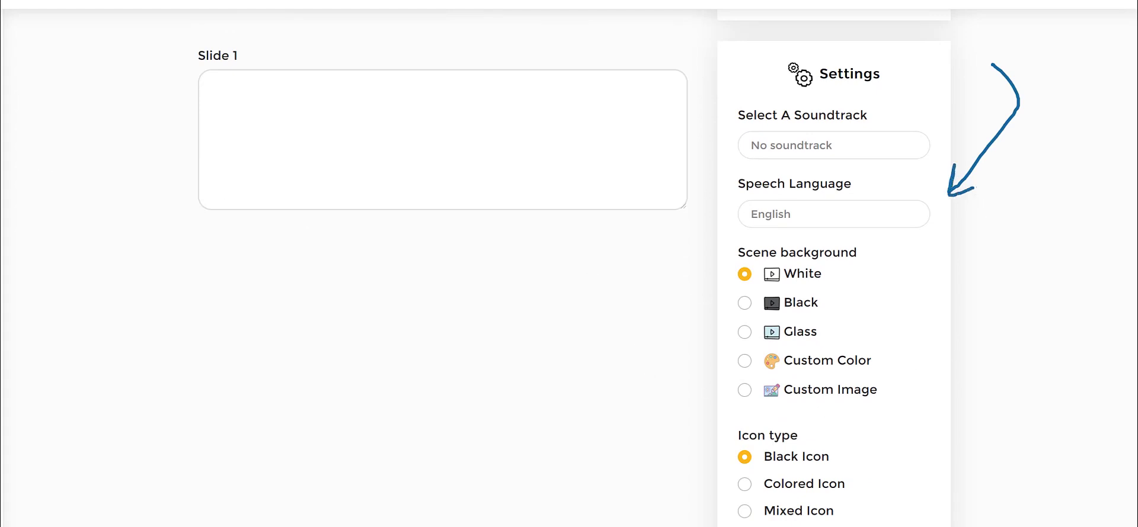
{"action": "key", "text": "Escape"}
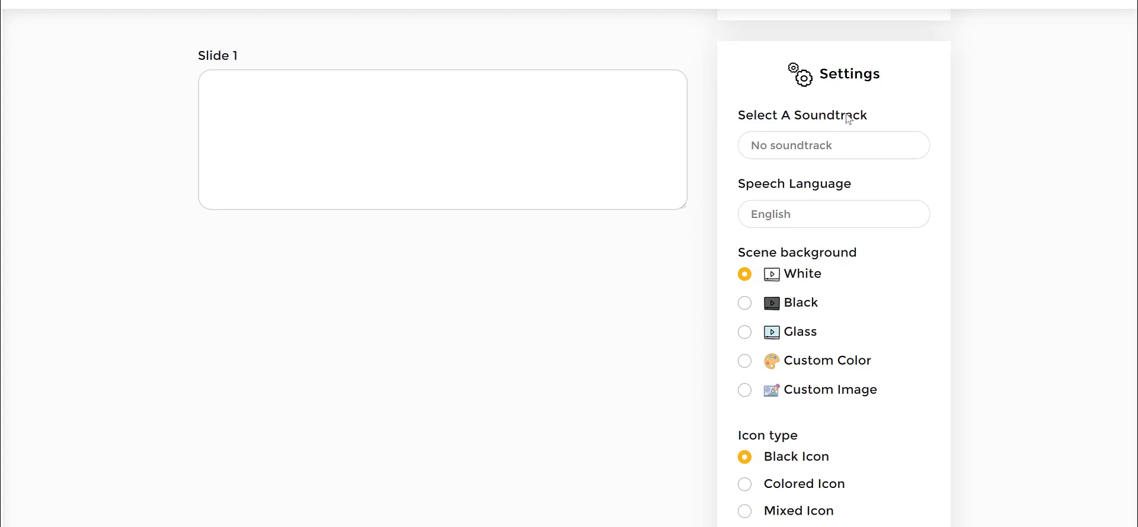
{"action": "left_click_drag", "start_coordinate": [884, 116], "coordinate": [732, 114]}
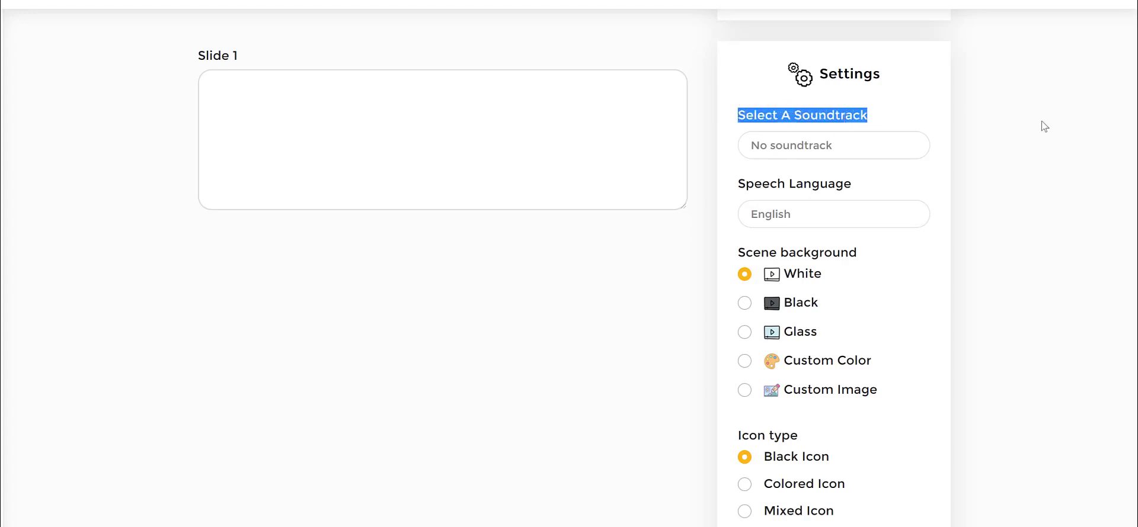
{"action": "left_click", "coordinate": [881, 146]}
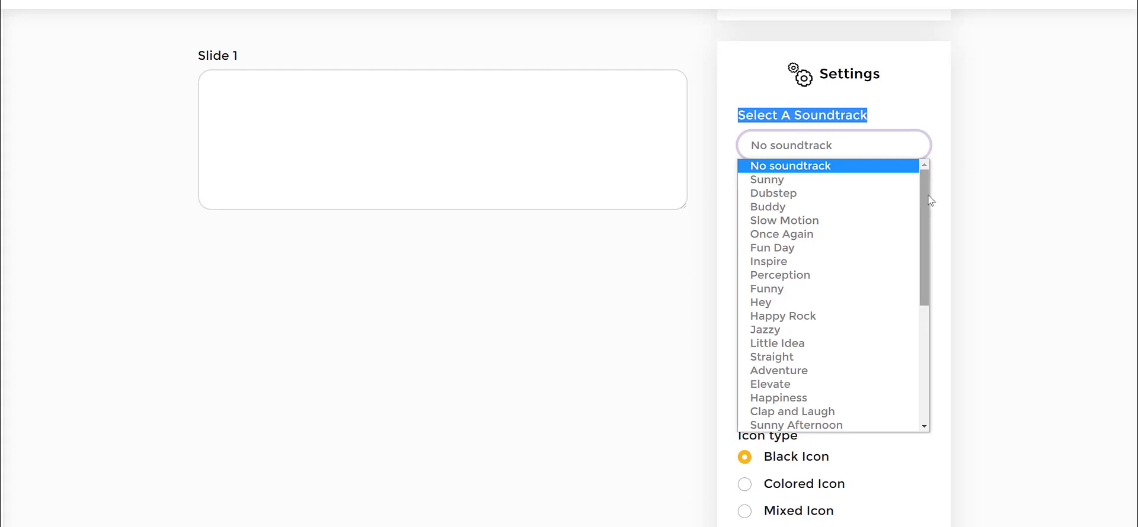
{"action": "scroll", "coordinate": [930, 200], "scroll_direction": "down", "scroll_amount": 4}
{"action": "scroll", "coordinate": [936, 338], "scroll_direction": "up", "scroll_amount": 4}
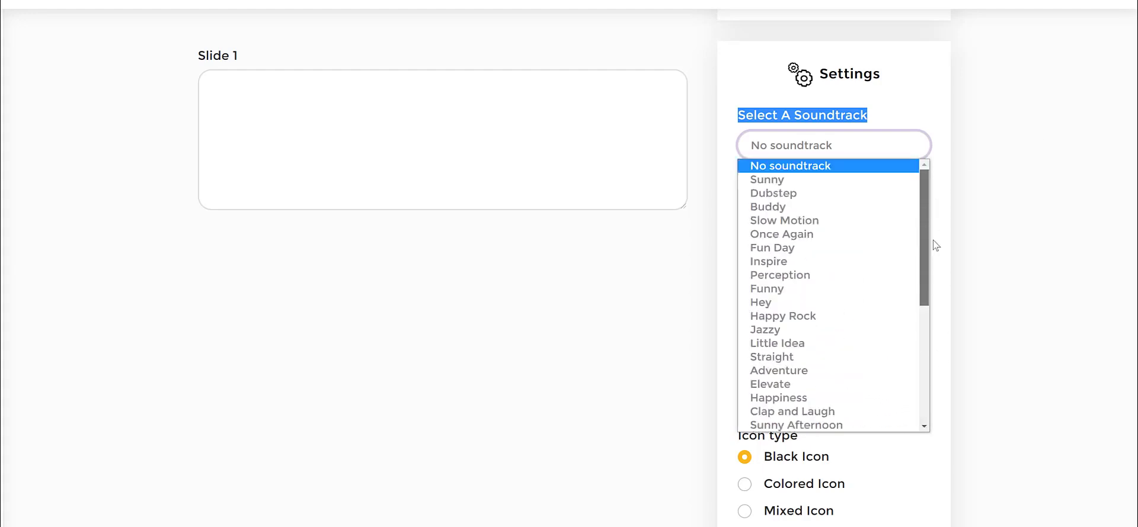
{"action": "scroll", "coordinate": [935, 245], "scroll_direction": "down", "scroll_amount": 4}
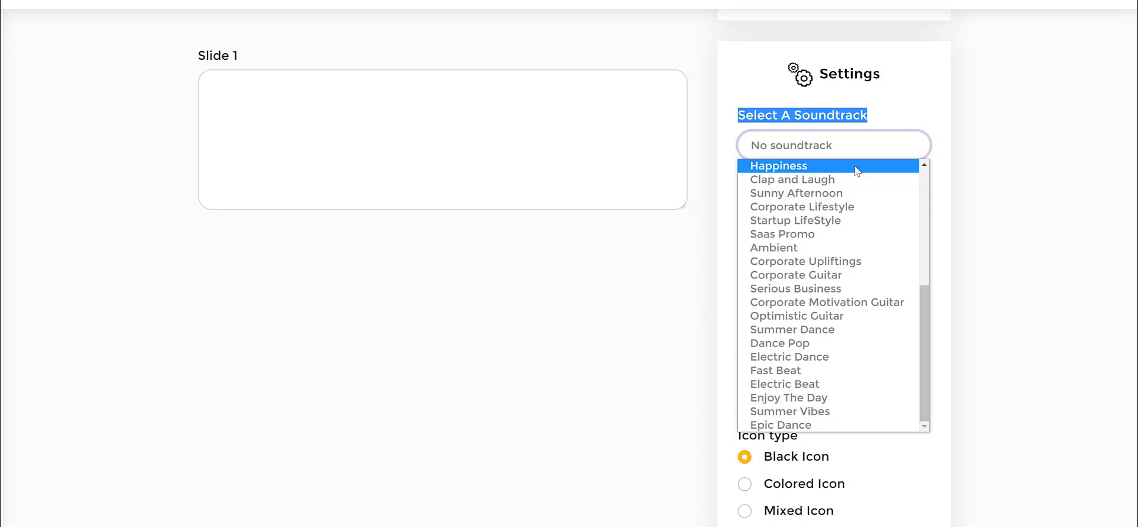
{"action": "scroll", "coordinate": [907, 158], "scroll_direction": "up", "scroll_amount": 1}
{"action": "left_click", "coordinate": [949, 121]}
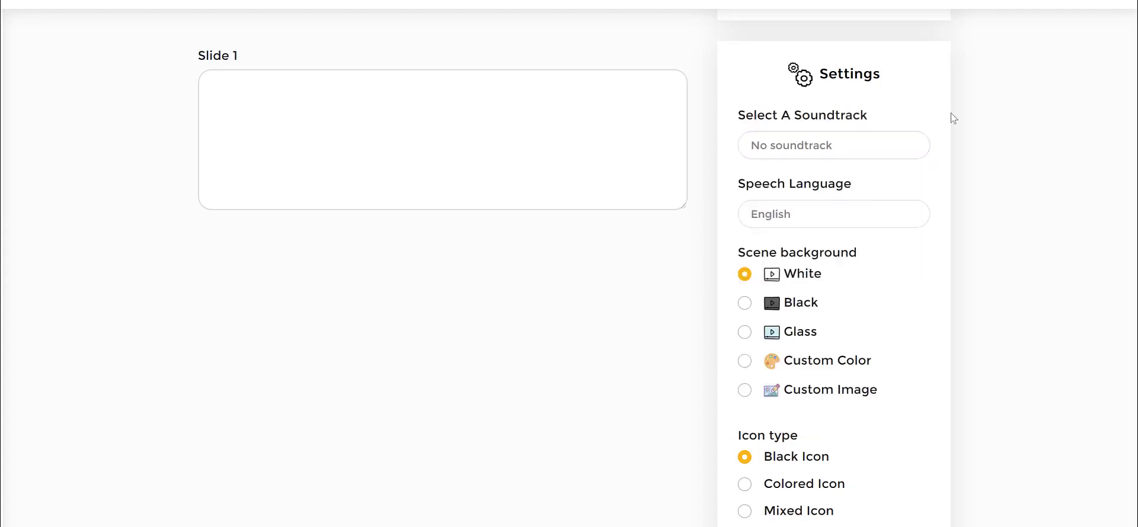
{"action": "scroll", "coordinate": [1000, 168], "scroll_direction": "down", "scroll_amount": 1}
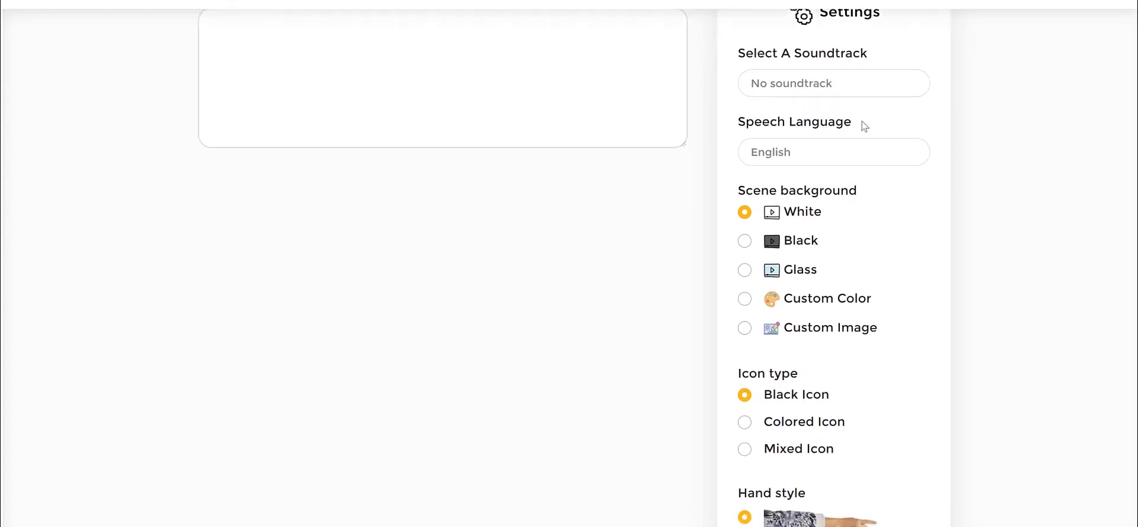
{"action": "left_click", "coordinate": [782, 155]}
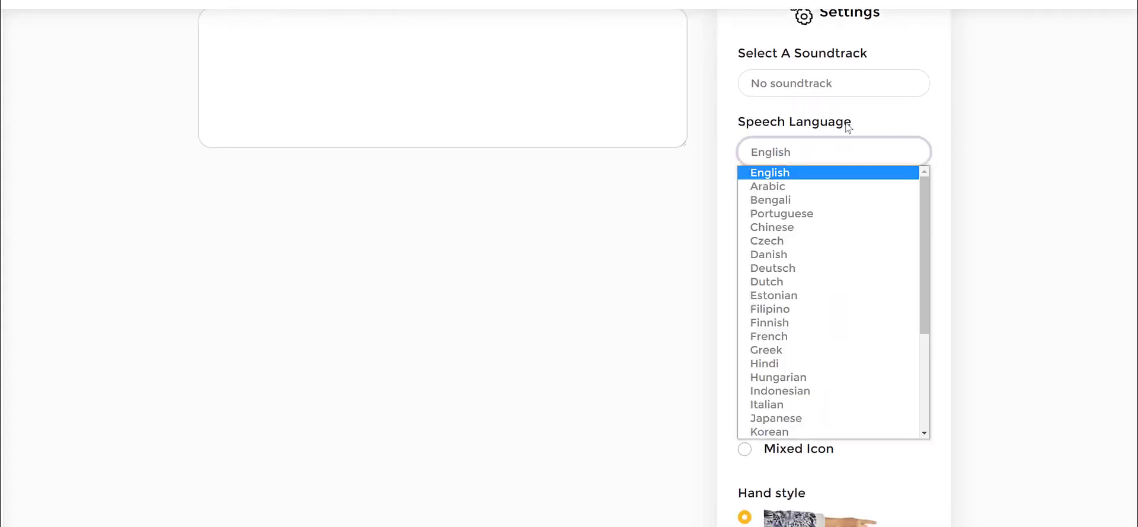
{"action": "left_click_drag", "start_coordinate": [928, 191], "coordinate": [944, 158]}
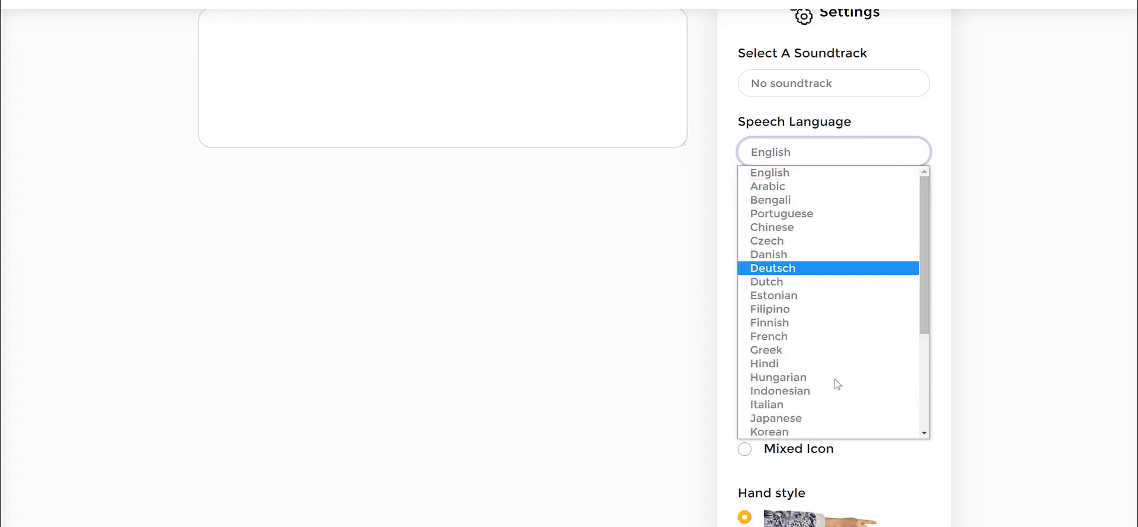
{"action": "left_click", "coordinate": [1031, 277]}
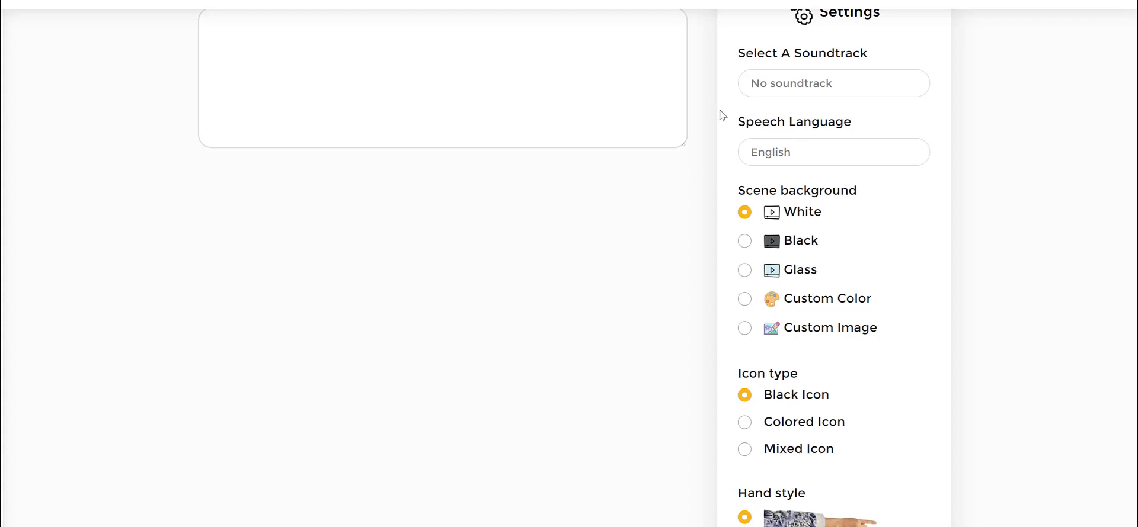
{"action": "scroll", "coordinate": [1039, 195], "scroll_direction": "up", "scroll_amount": 2}
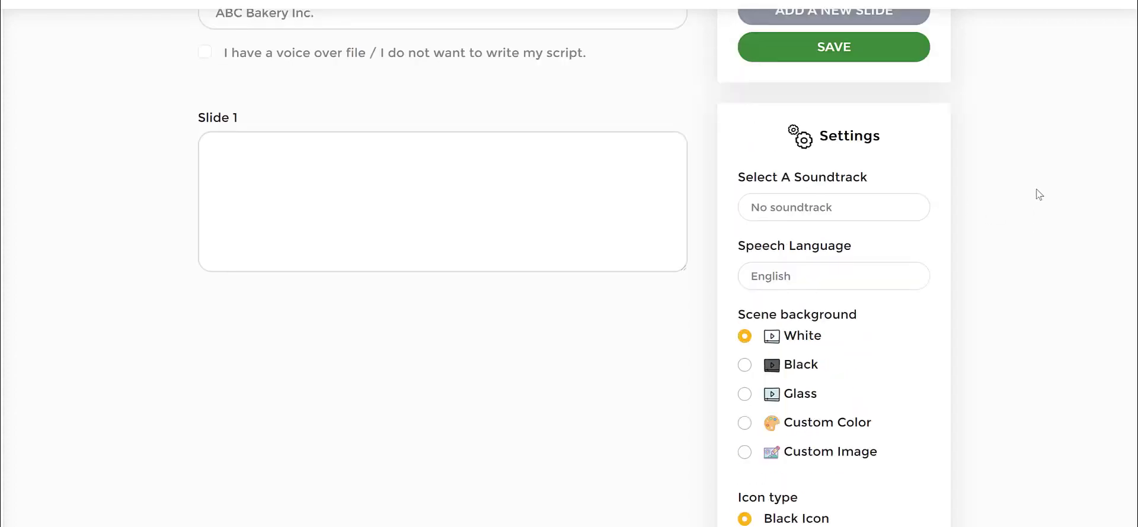
{"action": "left_click_drag", "start_coordinate": [759, 245], "coordinate": [912, 249]}
{"action": "left_click", "coordinate": [996, 249]}
{"action": "scroll", "coordinate": [996, 250], "scroll_direction": "down", "scroll_amount": 2}
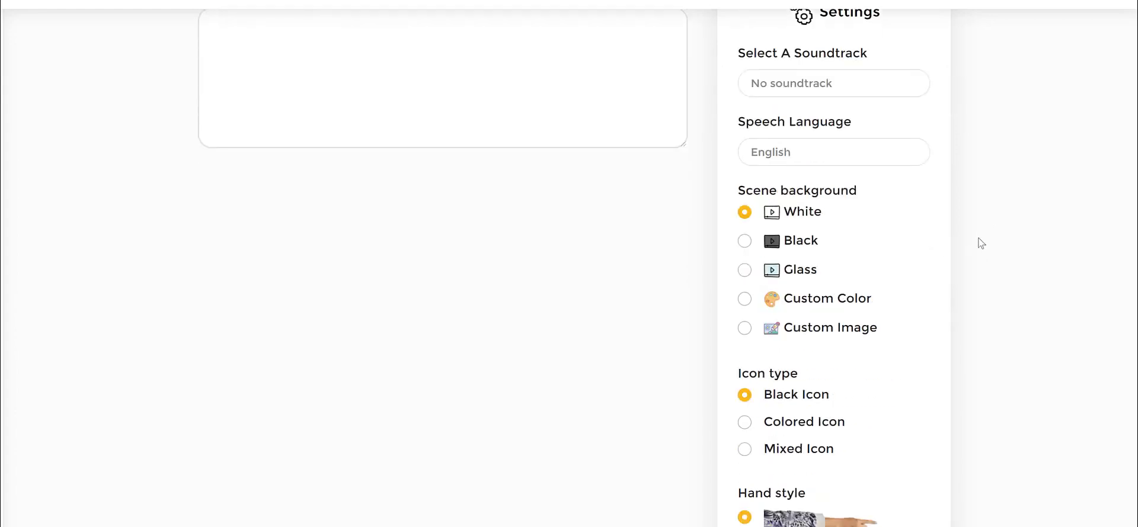
Step: Highlight the Scene background heading with an annotation, then clear the highlight
{"action": "scroll", "coordinate": [1044, 236], "scroll_direction": "down", "scroll_amount": 2}
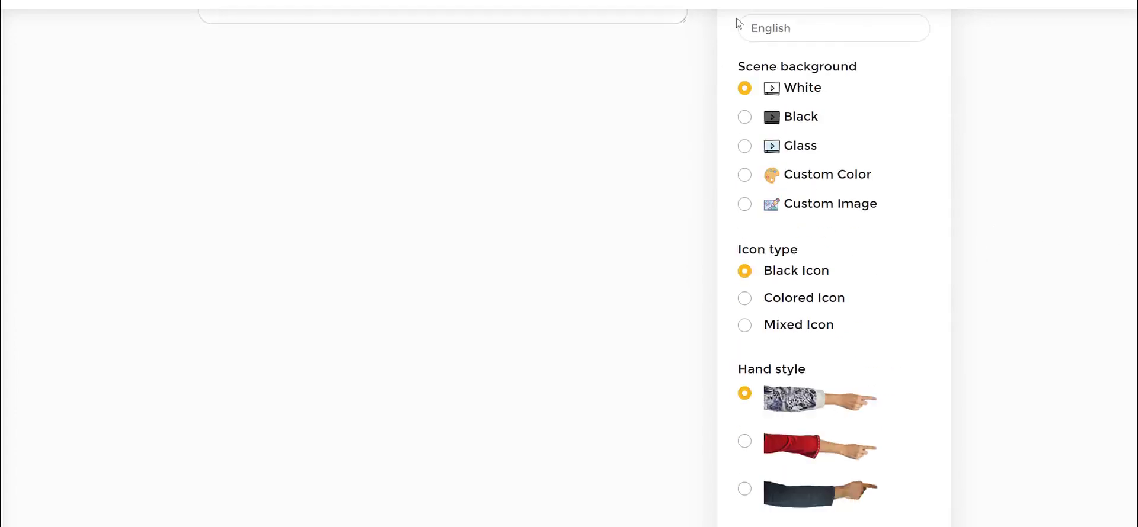
{"action": "left_click_drag", "start_coordinate": [740, 70], "coordinate": [874, 64]}
{"action": "left_click", "coordinate": [883, 90]}
{"action": "scroll", "coordinate": [960, 148], "scroll_direction": "up", "scroll_amount": 2}
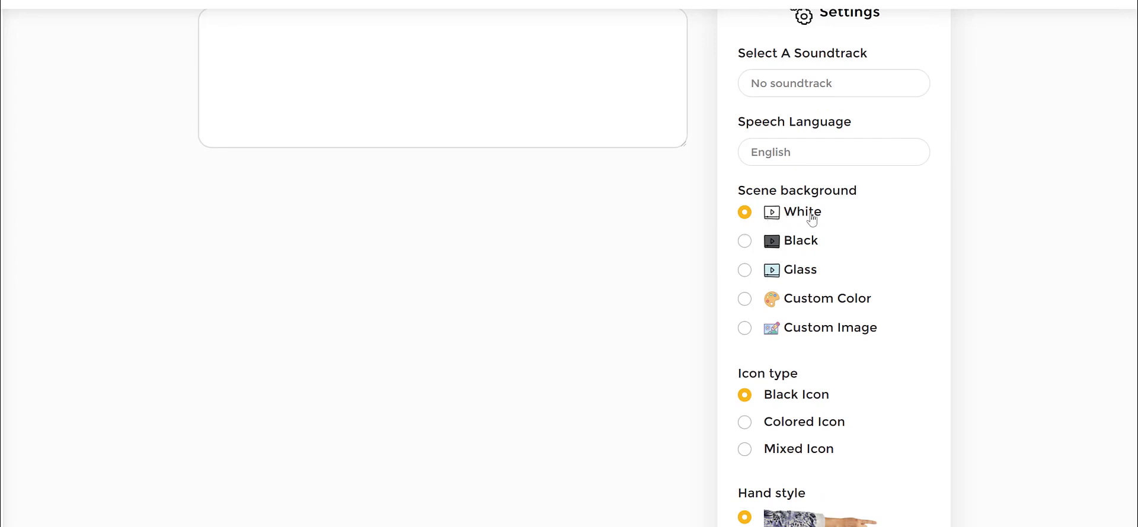
Step: Try Black as the scene background, then settle on Glass
{"action": "left_click", "coordinate": [745, 241]}
{"action": "left_click", "coordinate": [744, 273]}
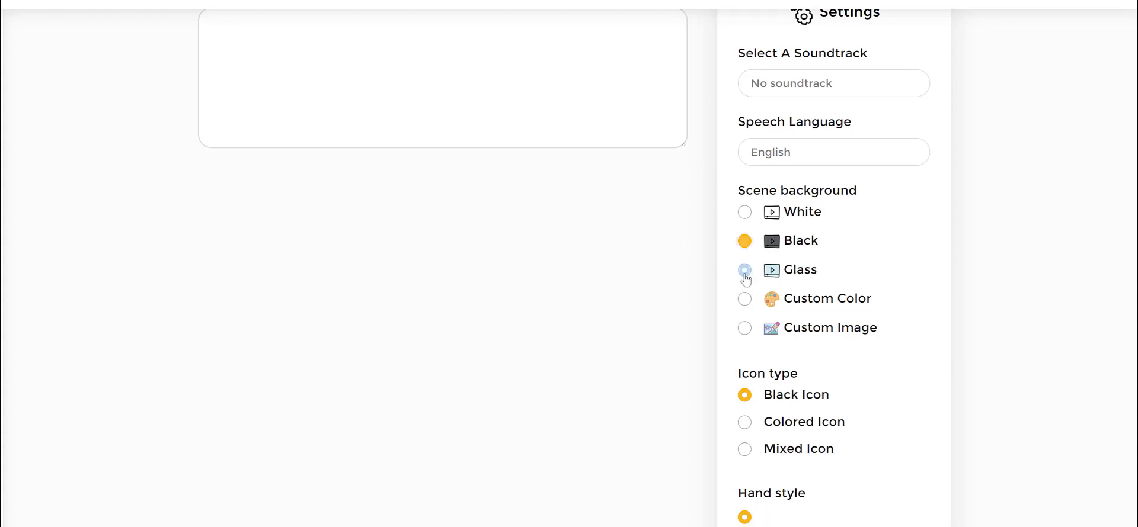
{"action": "scroll", "coordinate": [977, 213], "scroll_direction": "down", "scroll_amount": 1}
{"action": "scroll", "coordinate": [977, 213], "scroll_direction": "up", "scroll_amount": 1}
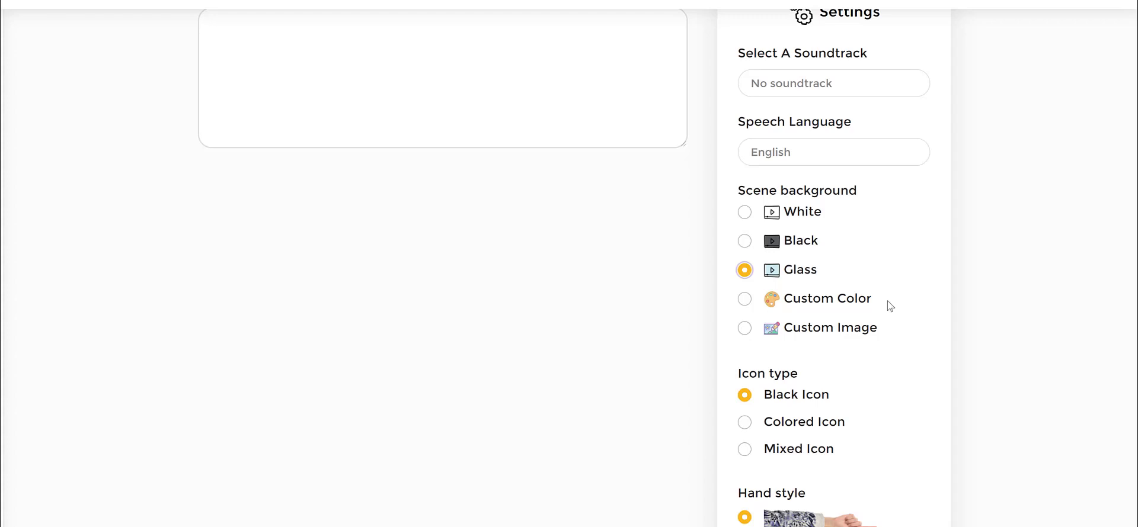
Step: Switch the scene background to Custom Color with the dark blue swatch
{"action": "left_click", "coordinate": [748, 300]}
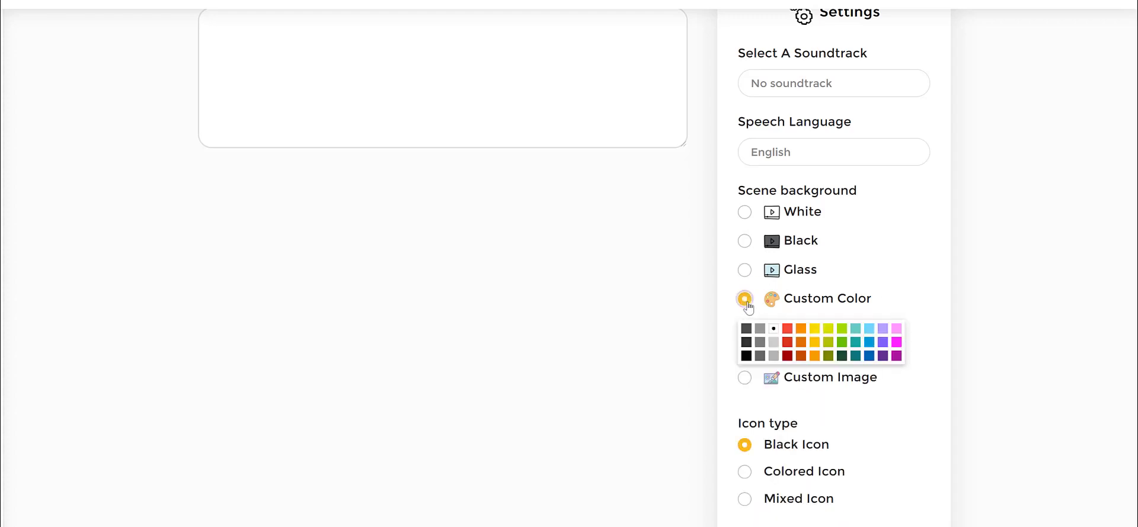
{"action": "left_click", "coordinate": [868, 356]}
{"action": "left_click", "coordinate": [743, 212]}
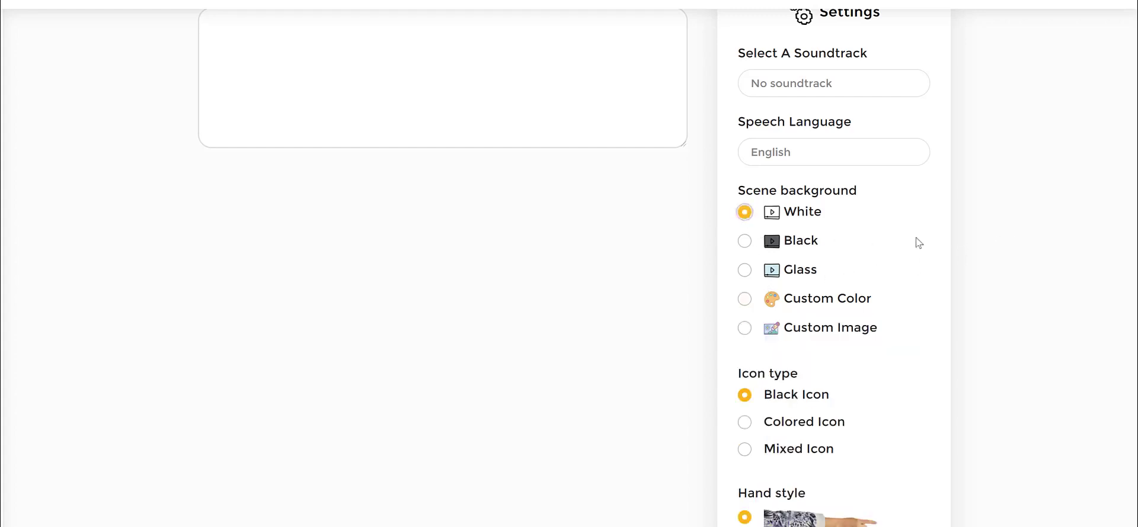
{"action": "scroll", "coordinate": [919, 243], "scroll_direction": "down", "scroll_amount": 1}
{"action": "left_click_drag", "start_coordinate": [745, 317], "coordinate": [805, 315]}
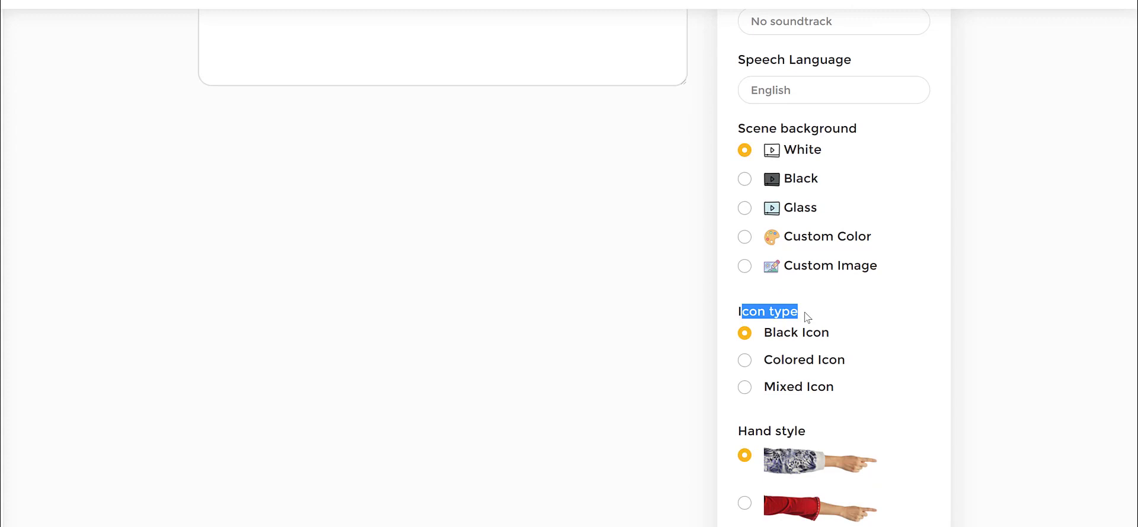
{"action": "scroll", "coordinate": [803, 248], "scroll_direction": "down", "scroll_amount": 2}
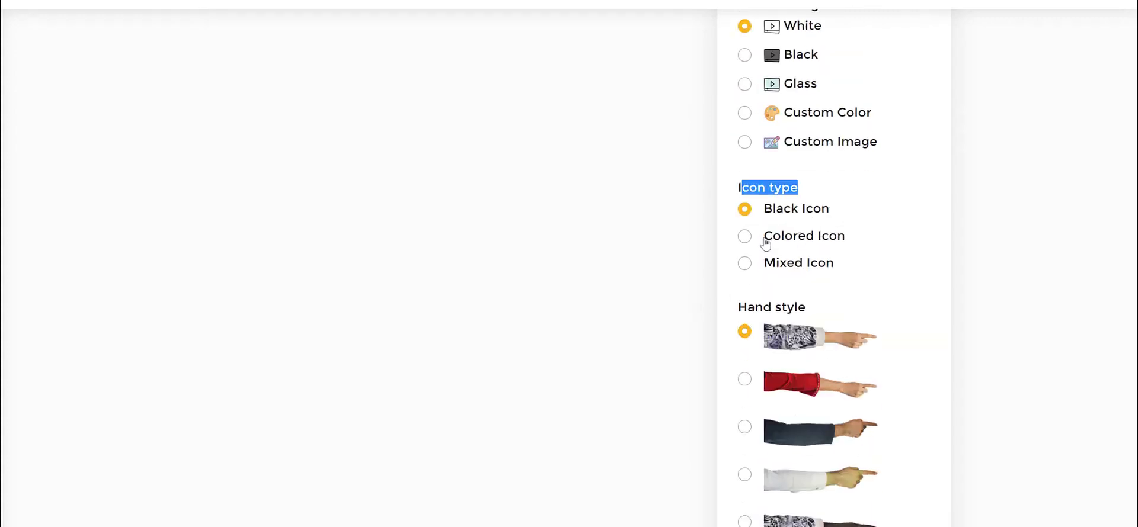
{"action": "left_click", "coordinate": [860, 271]}
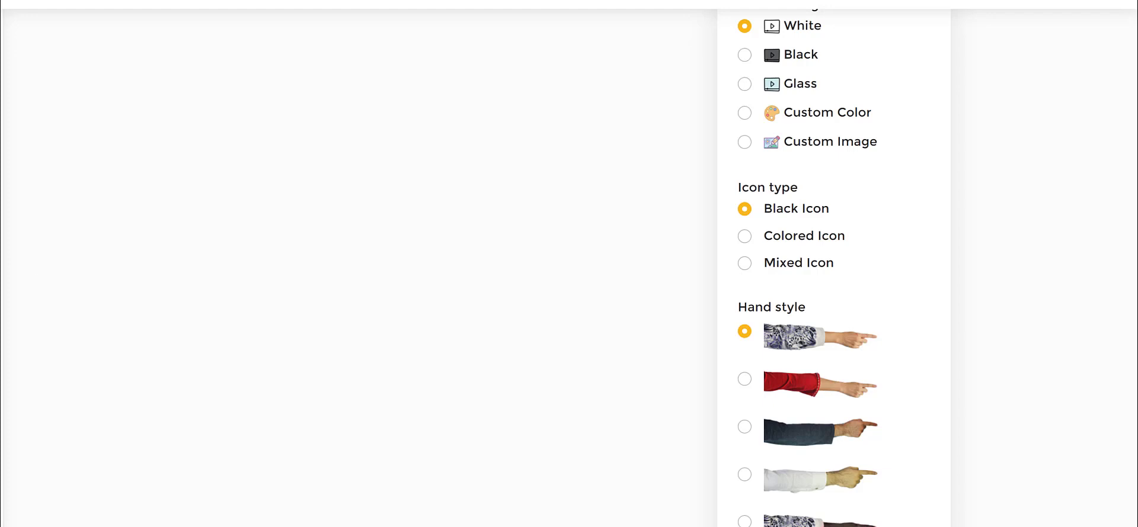
{"action": "left_click_drag", "start_coordinate": [708, 194], "coordinate": [835, 170]}
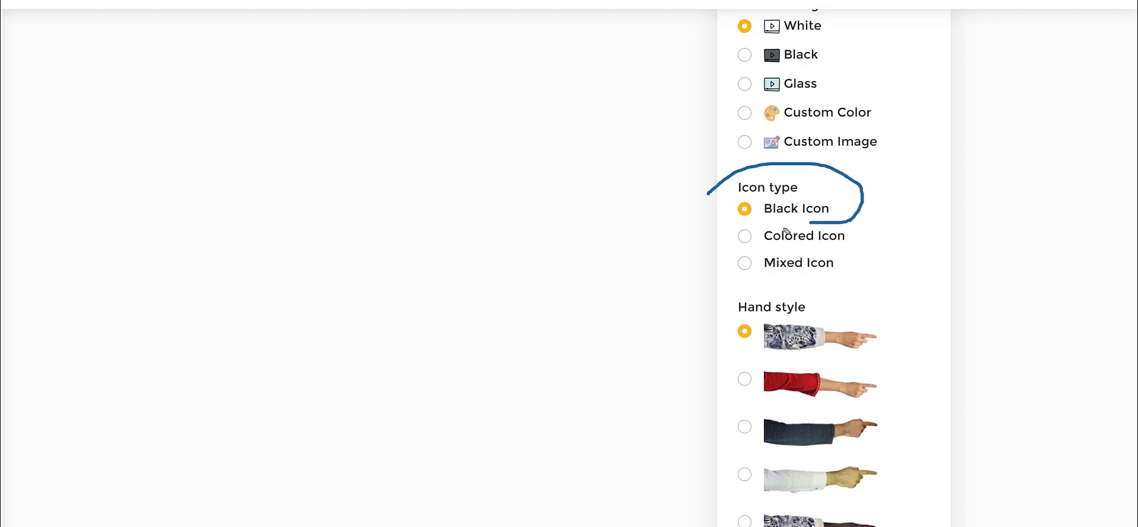
{"action": "mouse_move", "coordinate": [785, 231]}
{"action": "left_mouse_down"}
{"action": "mouse_move", "coordinate": [719, 228]}
{"action": "mouse_move", "coordinate": [719, 187]}
{"action": "left_mouse_up"}
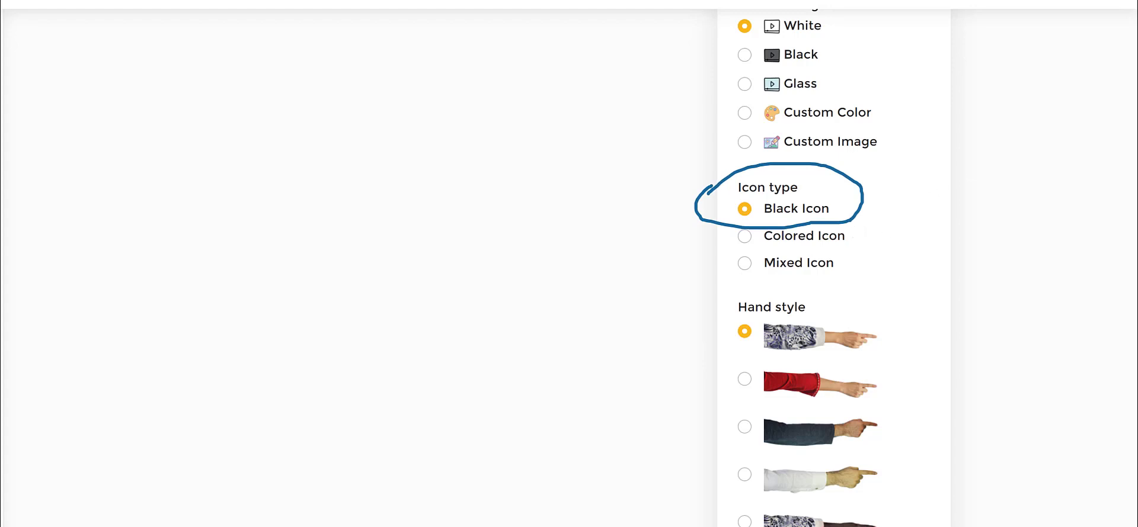
{"action": "key", "text": "Escape"}
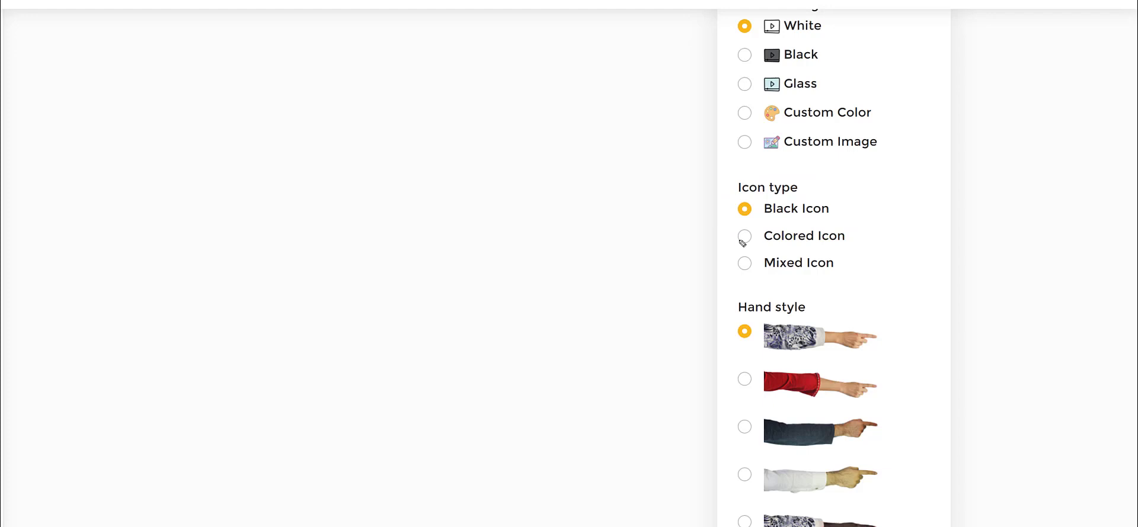
{"action": "mouse_move", "coordinate": [724, 231]}
{"action": "left_mouse_down"}
{"action": "mouse_move", "coordinate": [838, 227]}
{"action": "mouse_move", "coordinate": [880, 243]}
{"action": "mouse_move", "coordinate": [829, 257]}
{"action": "mouse_move", "coordinate": [724, 232]}
{"action": "left_mouse_up"}
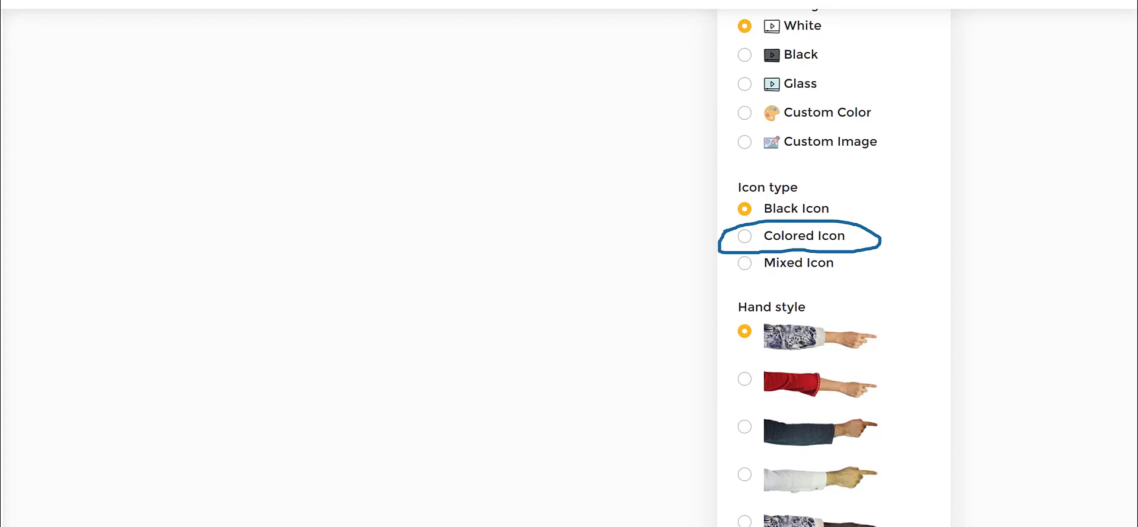
{"action": "key", "text": "Escape"}
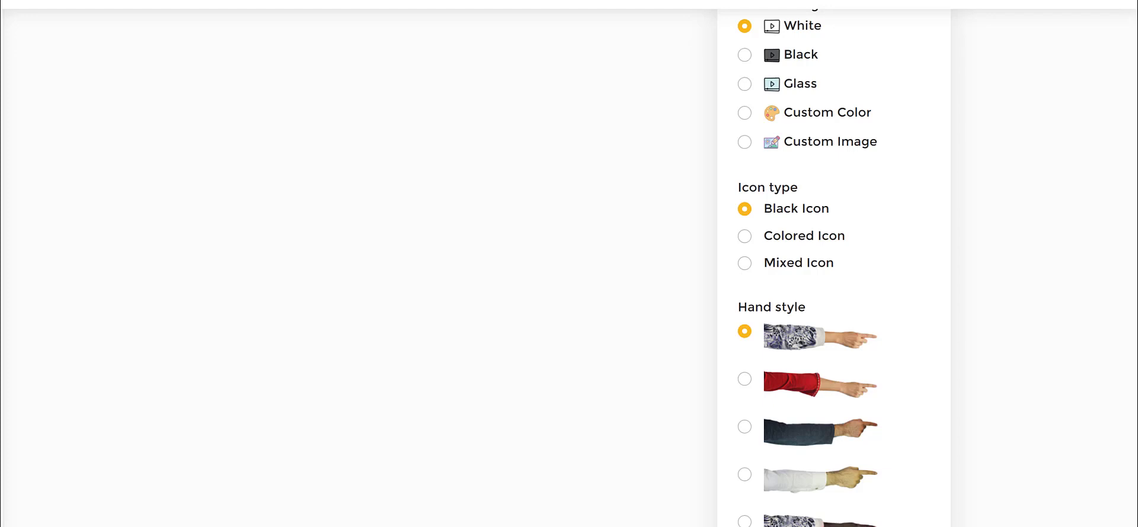
{"action": "scroll", "coordinate": [460, 72], "scroll_direction": "up", "scroll_amount": 7}
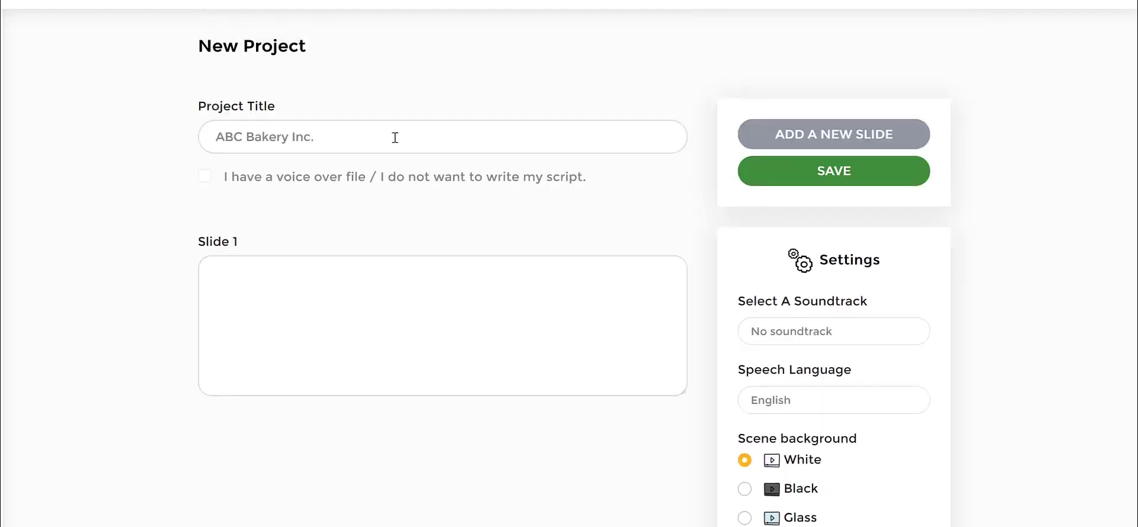
{"action": "left_click_drag", "start_coordinate": [200, 249], "coordinate": [294, 242]}
{"action": "scroll", "coordinate": [660, 266], "scroll_direction": "down", "scroll_amount": 4}
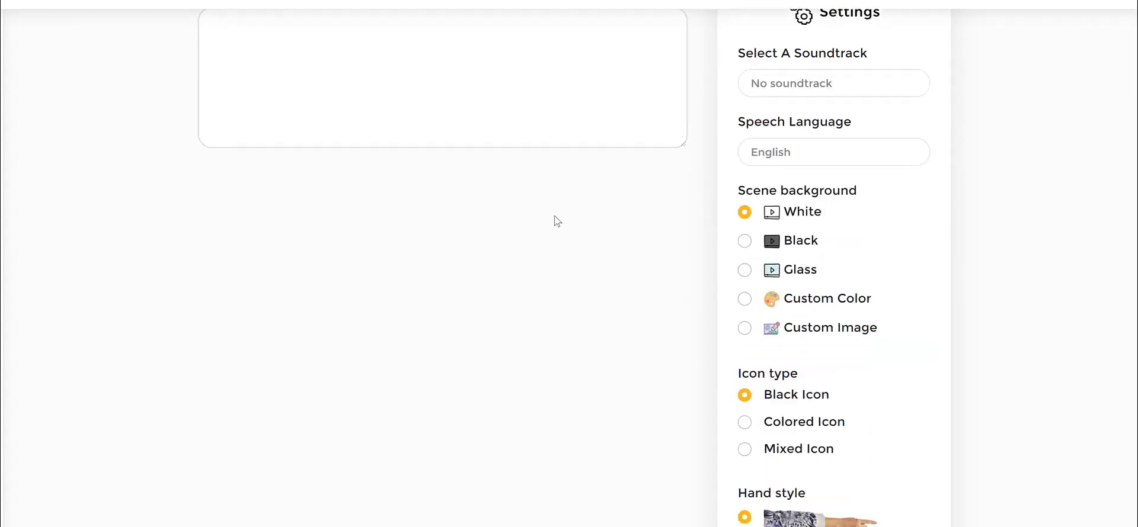
{"action": "scroll", "coordinate": [560, 221], "scroll_direction": "down", "scroll_amount": 1}
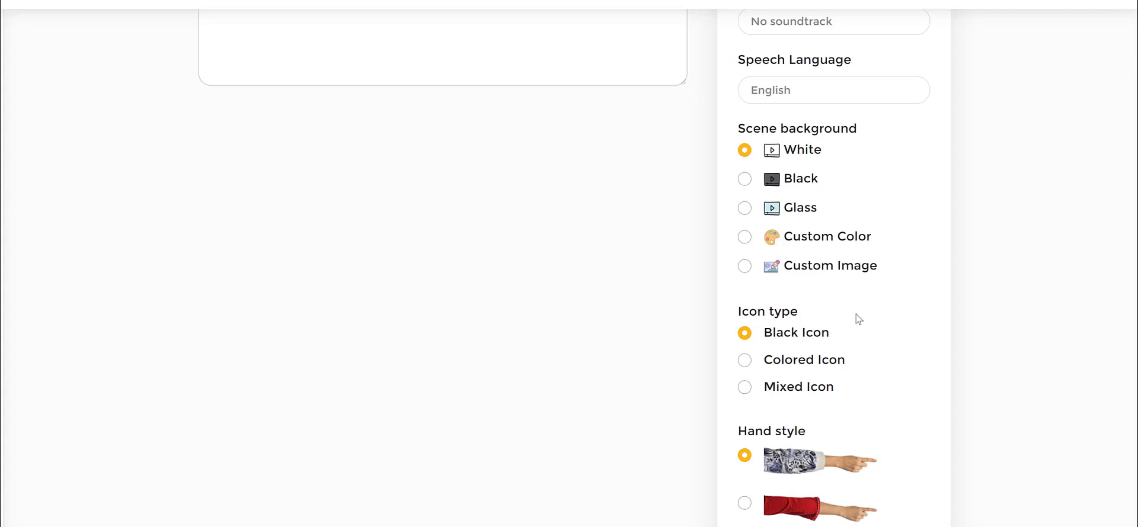
{"action": "scroll", "coordinate": [997, 275], "scroll_direction": "down", "scroll_amount": 4}
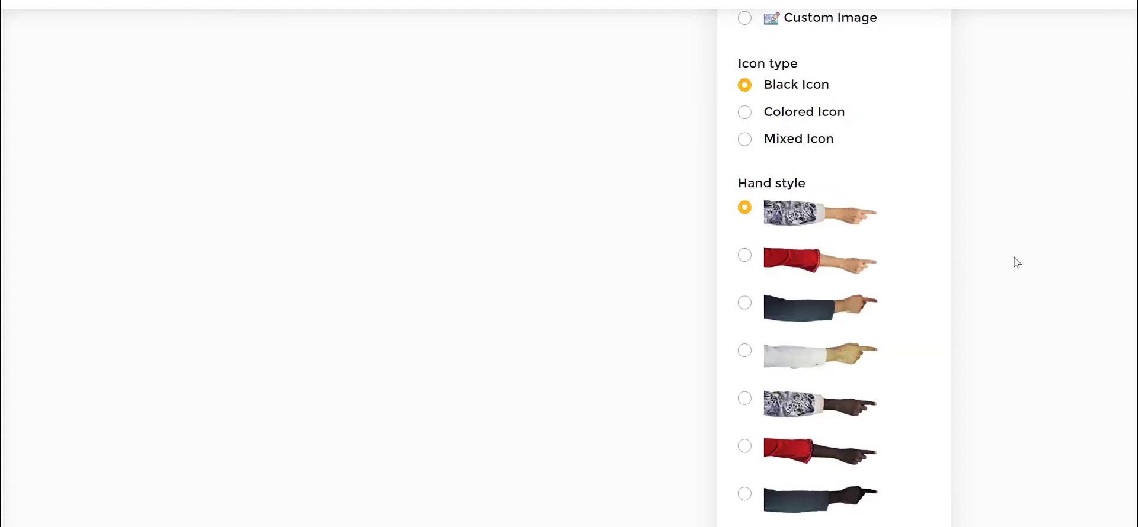
{"action": "left_click_drag", "start_coordinate": [735, 184], "coordinate": [914, 191]}
{"action": "scroll", "coordinate": [953, 190], "scroll_direction": "down", "scroll_amount": 1}
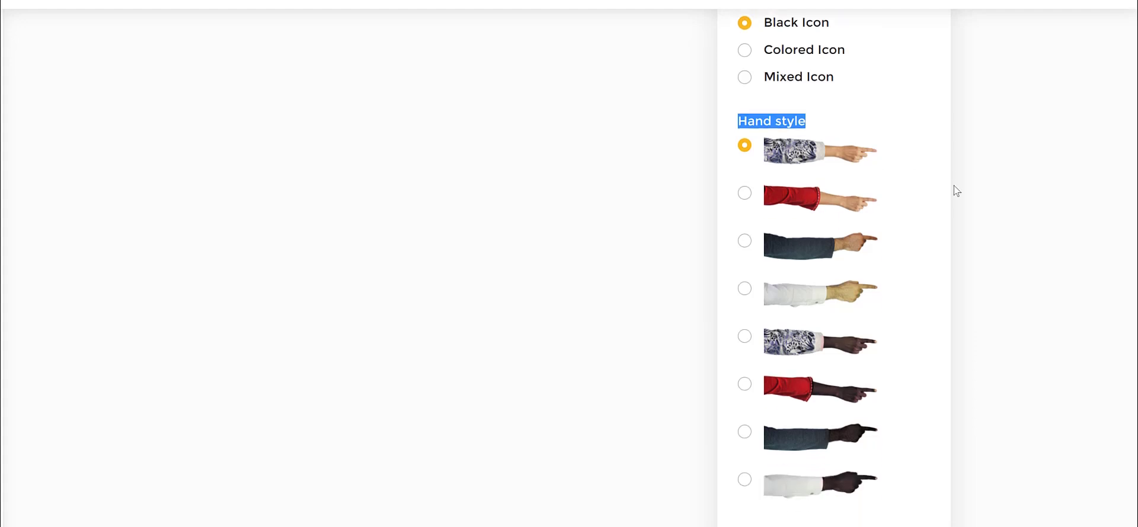
{"action": "scroll", "coordinate": [865, 272], "scroll_direction": "down", "scroll_amount": 1}
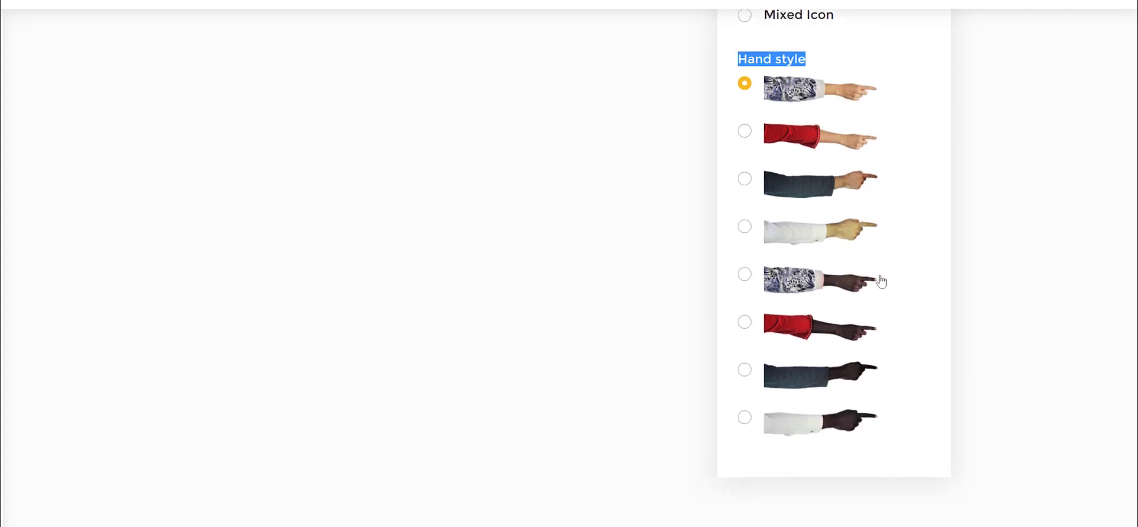
{"action": "scroll", "coordinate": [766, 79], "scroll_direction": "up", "scroll_amount": 1}
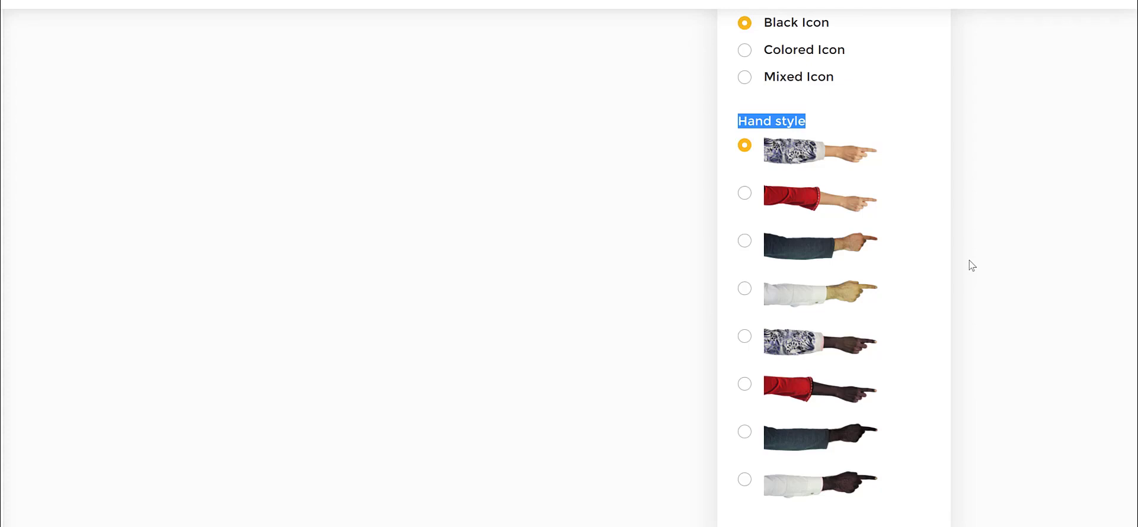
{"action": "left_click", "coordinate": [866, 136]}
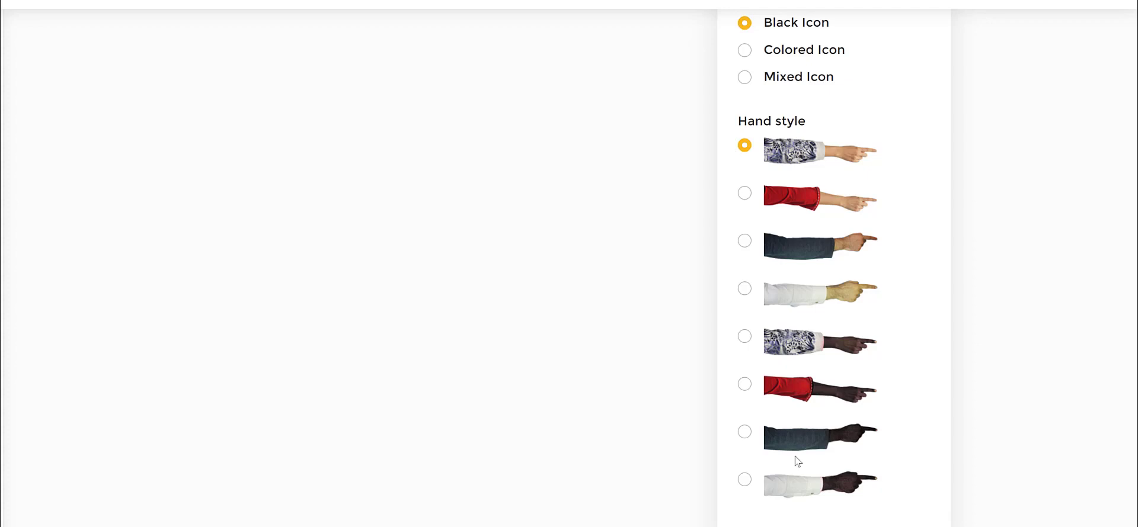
{"action": "scroll", "coordinate": [922, 479], "scroll_direction": "up", "scroll_amount": 3}
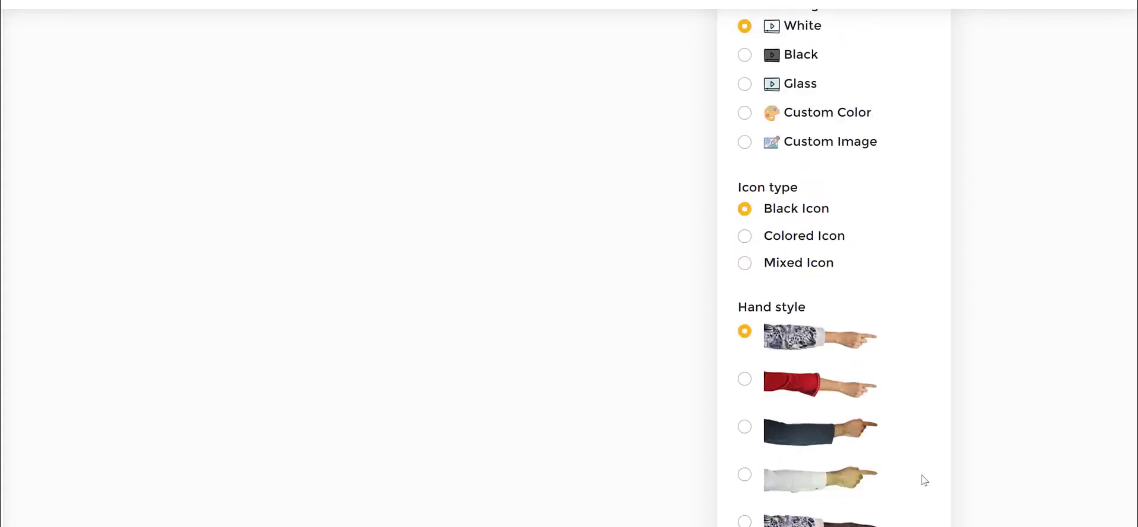
{"action": "scroll", "coordinate": [922, 480], "scroll_direction": "up", "scroll_amount": 2}
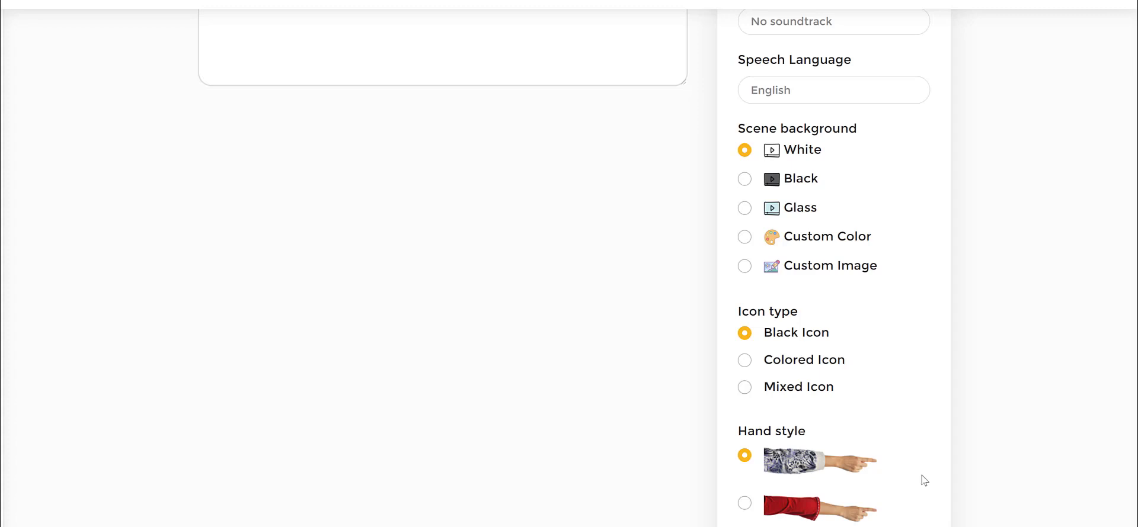
Step: Paste the opening bakery sentence into Slide 1
{"action": "scroll", "coordinate": [924, 480], "scroll_direction": "up", "scroll_amount": 5}
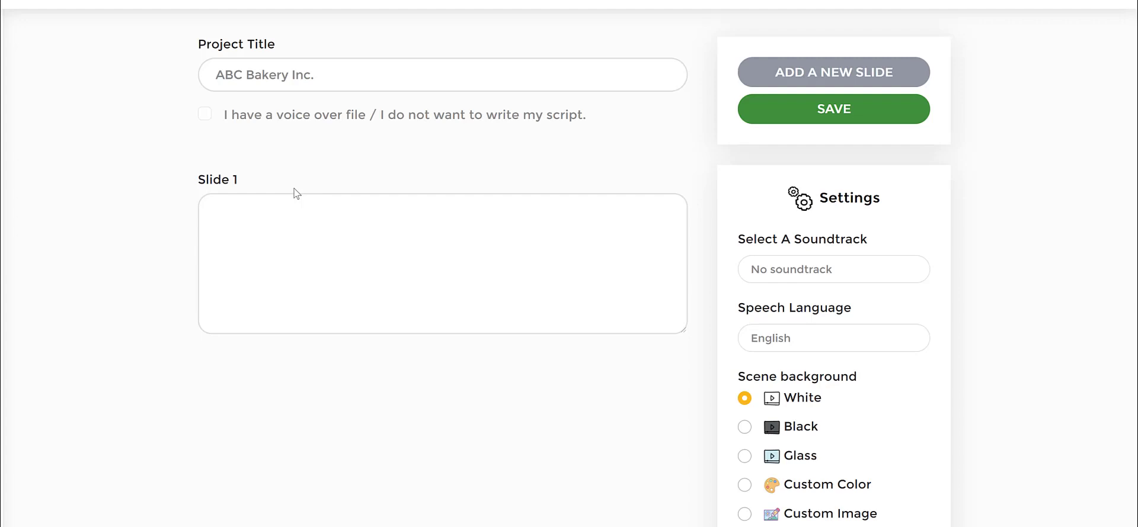
{"action": "right_click", "coordinate": [301, 217]}
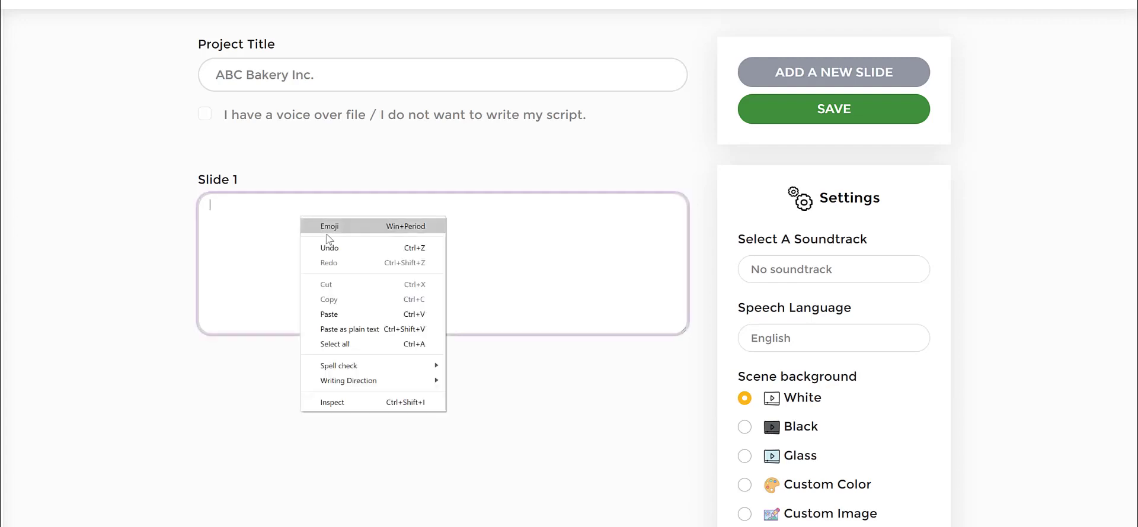
{"action": "left_click", "coordinate": [359, 309]}
{"action": "left_click", "coordinate": [514, 386]}
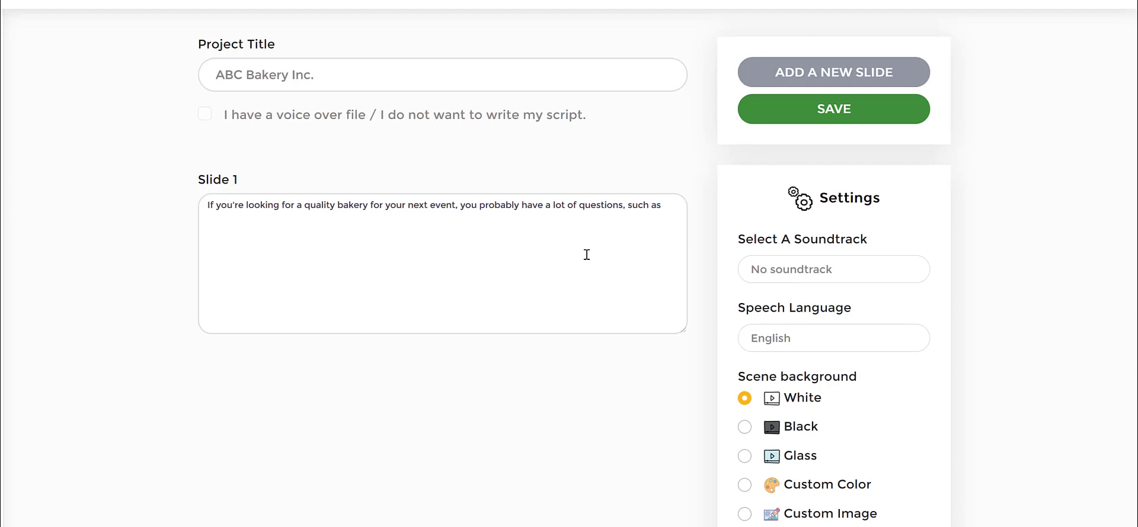
Step: Add Slide 2 and paste in the three customer questions
{"action": "left_click", "coordinate": [832, 70]}
{"action": "scroll", "coordinate": [272, 233], "scroll_direction": "down", "scroll_amount": 2}
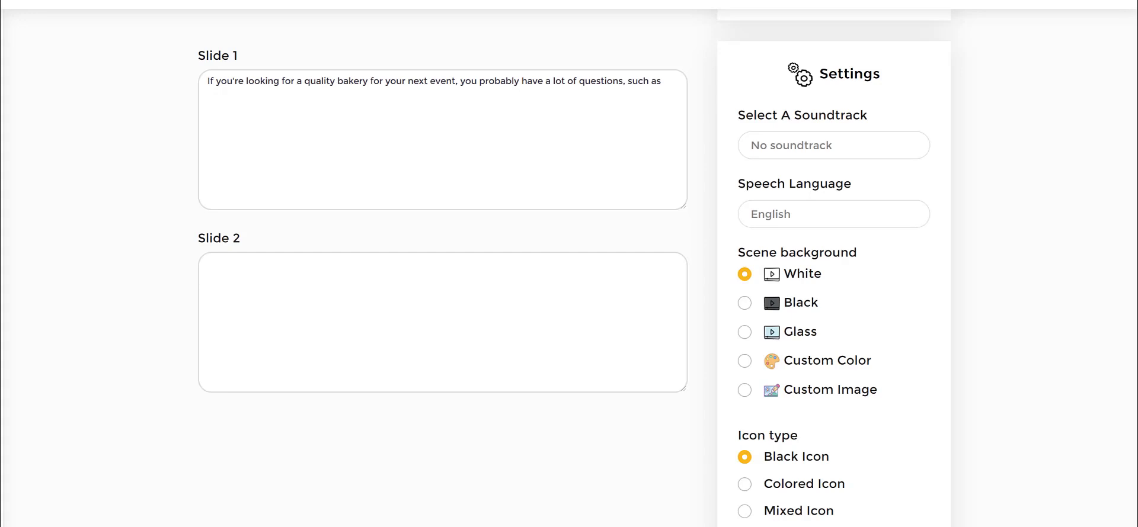
{"action": "right_click", "coordinate": [308, 296]}
{"action": "left_click", "coordinate": [388, 393]}
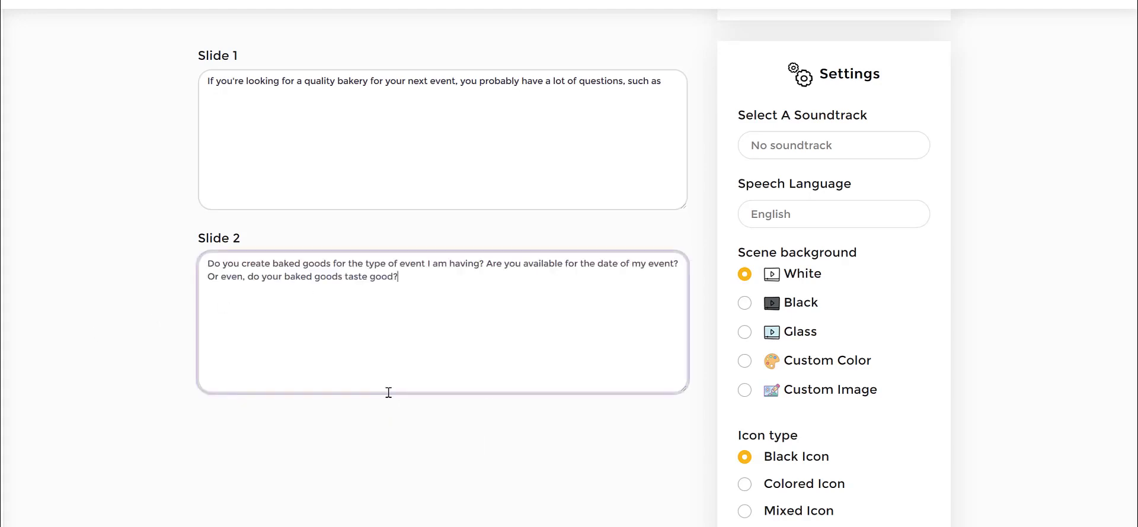
{"action": "left_click", "coordinate": [993, 205]}
{"action": "scroll", "coordinate": [993, 204], "scroll_direction": "up", "scroll_amount": 2}
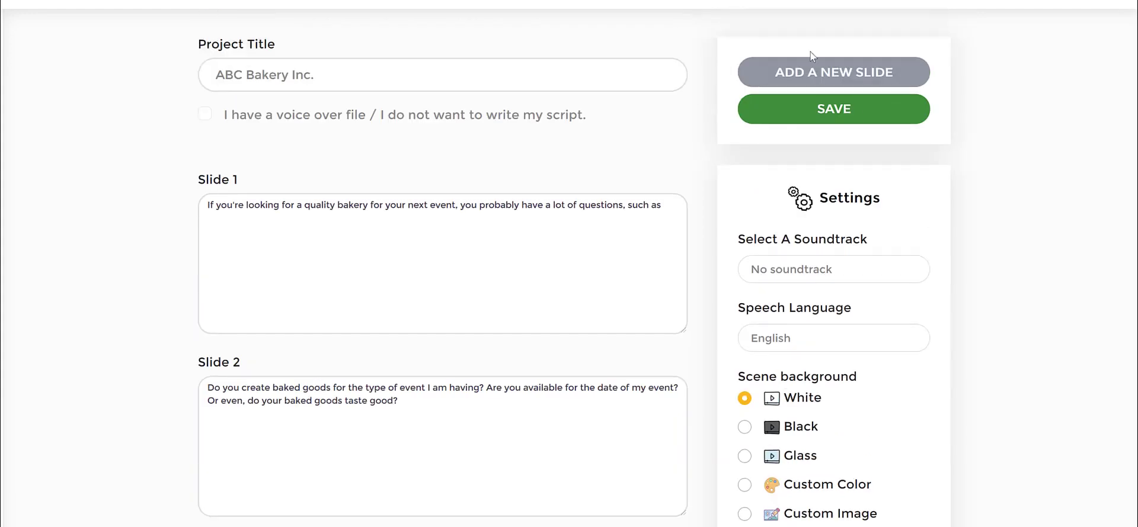
Step: Add Slide 3 and paste in the 'we have the answers' sentence
{"action": "left_click", "coordinate": [818, 77]}
{"action": "scroll", "coordinate": [447, 297], "scroll_direction": "down", "scroll_amount": 4}
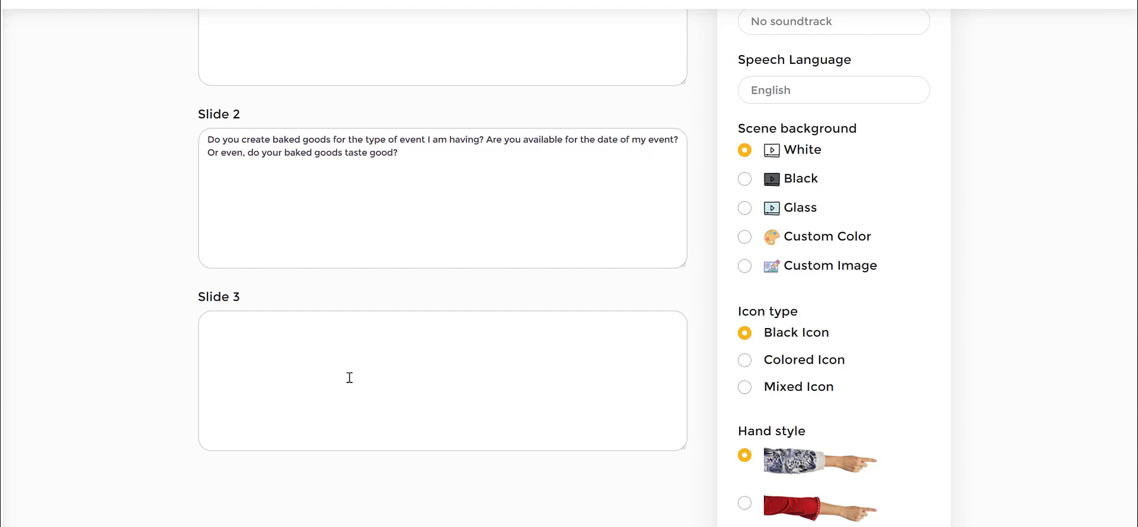
{"action": "left_click", "coordinate": [344, 339]}
{"action": "right_click", "coordinate": [343, 336]}
{"action": "left_click", "coordinate": [387, 432]}
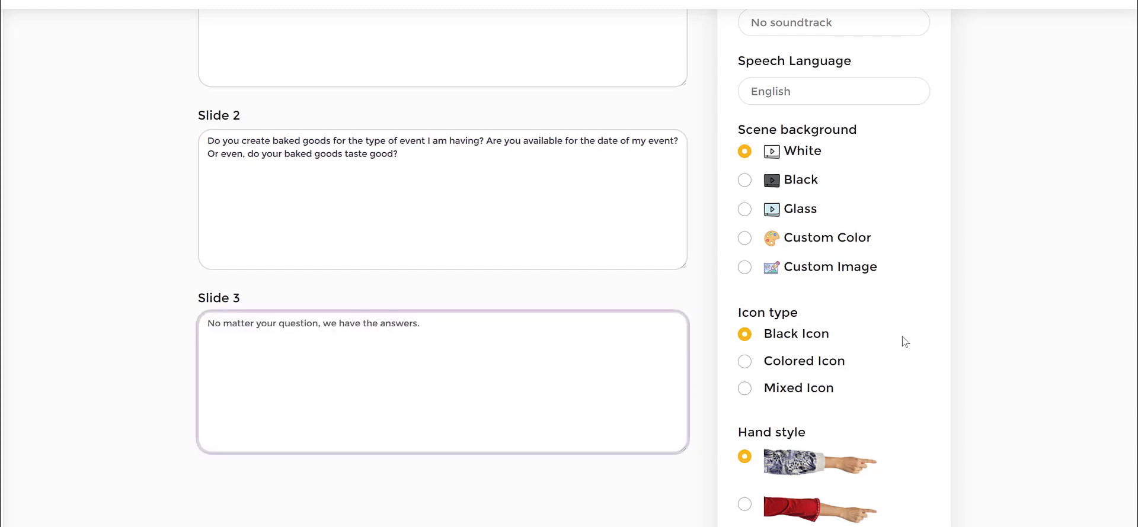
{"action": "scroll", "coordinate": [901, 338], "scroll_direction": "up", "scroll_amount": 7}
{"action": "scroll", "coordinate": [901, 338], "scroll_direction": "down", "scroll_amount": 5}
{"action": "scroll", "coordinate": [902, 337], "scroll_direction": "up", "scroll_amount": 3}
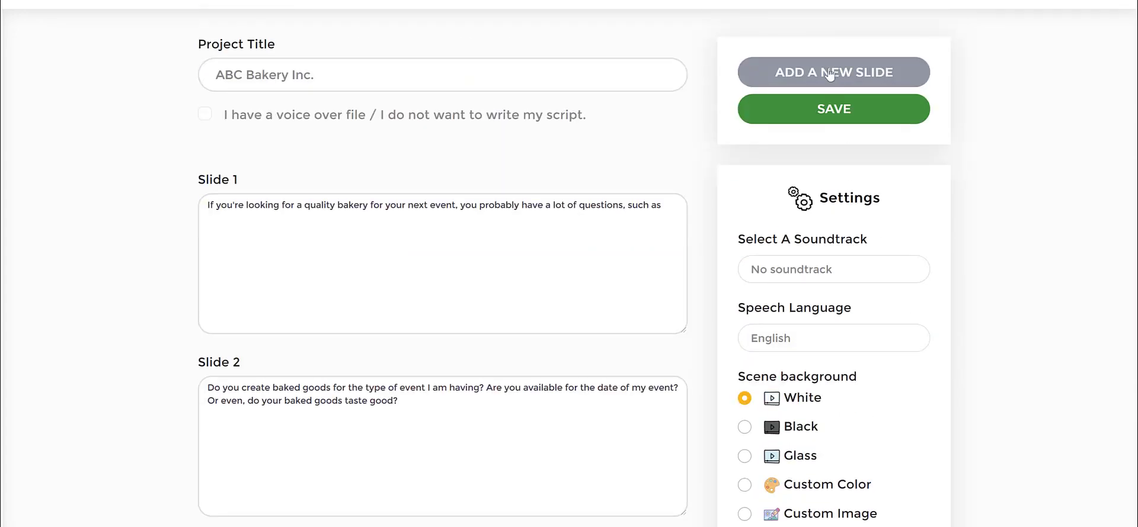
{"action": "scroll", "coordinate": [438, 228], "scroll_direction": "down", "scroll_amount": 5}
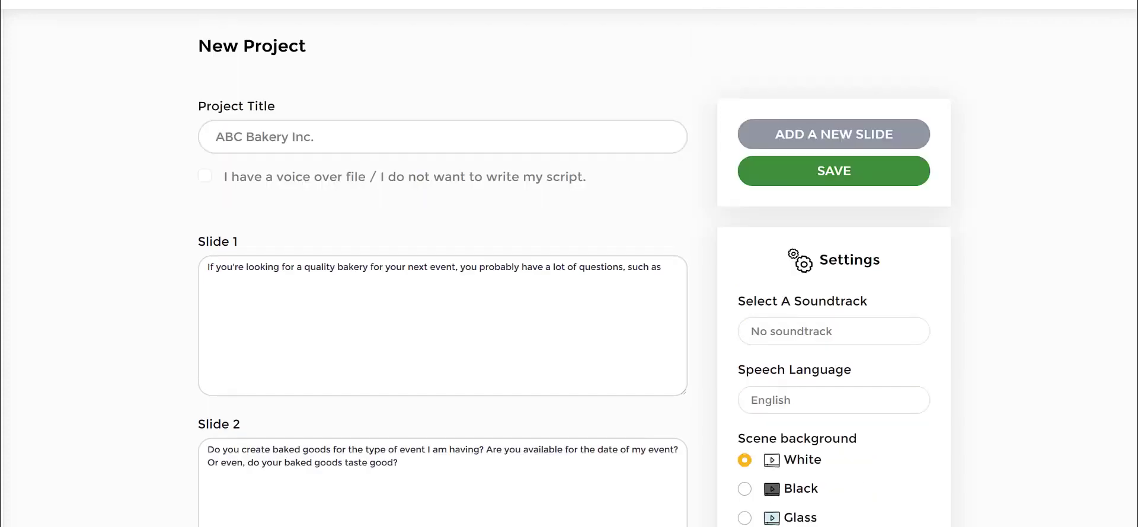
{"action": "scroll", "coordinate": [818, 222], "scroll_direction": "down", "scroll_amount": 10}
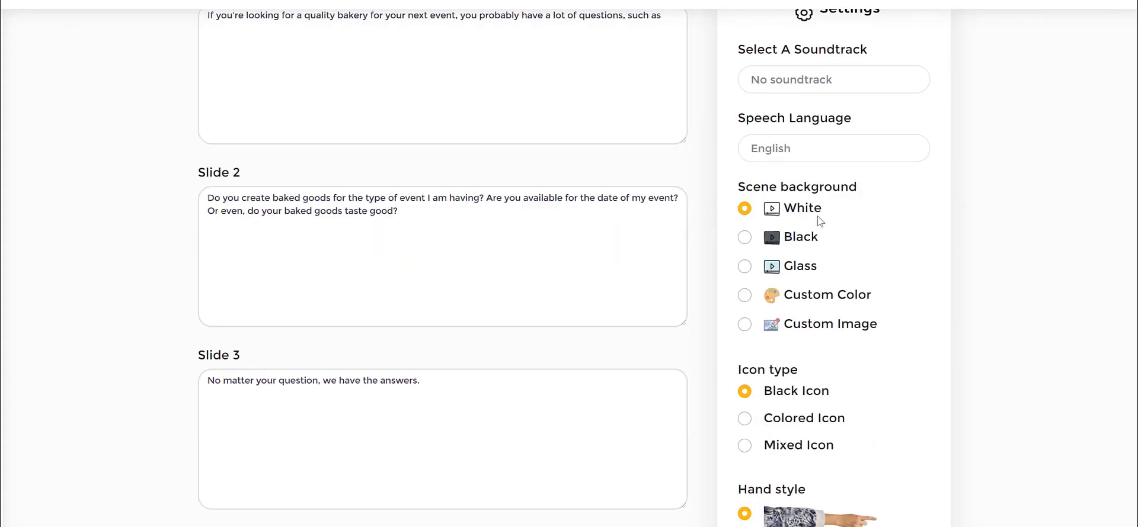
{"action": "scroll", "coordinate": [815, 221], "scroll_direction": "down", "scroll_amount": 3}
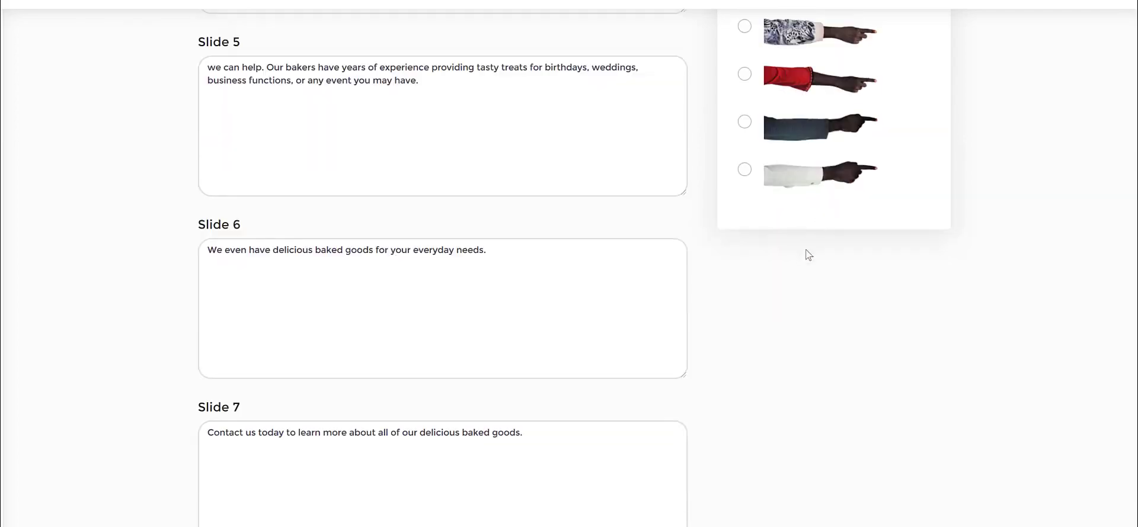
{"action": "scroll", "coordinate": [808, 254], "scroll_direction": "down", "scroll_amount": 4}
{"action": "scroll", "coordinate": [902, 275], "scroll_direction": "up", "scroll_amount": 6}
{"action": "scroll", "coordinate": [902, 275], "scroll_direction": "up", "scroll_amount": 9}
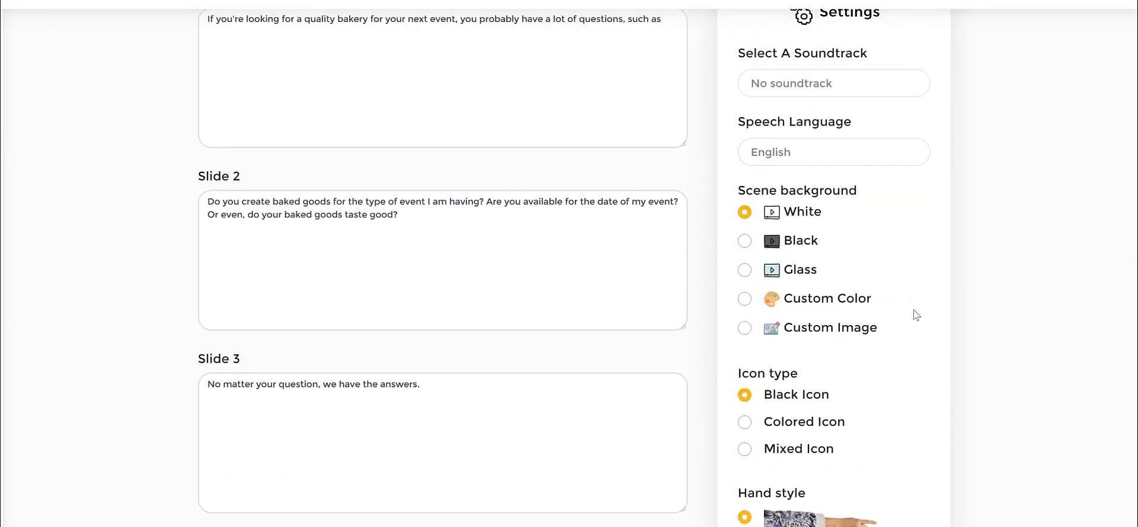
{"action": "scroll", "coordinate": [920, 326], "scroll_direction": "down", "scroll_amount": 2}
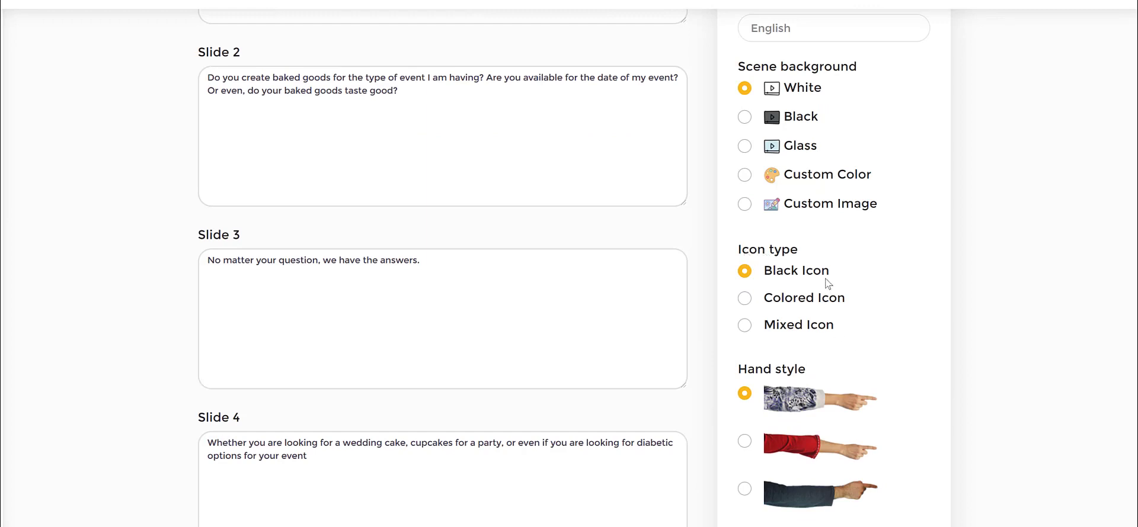
{"action": "left_click", "coordinate": [744, 325]}
{"action": "scroll", "coordinate": [997, 321], "scroll_direction": "up", "scroll_amount": 3}
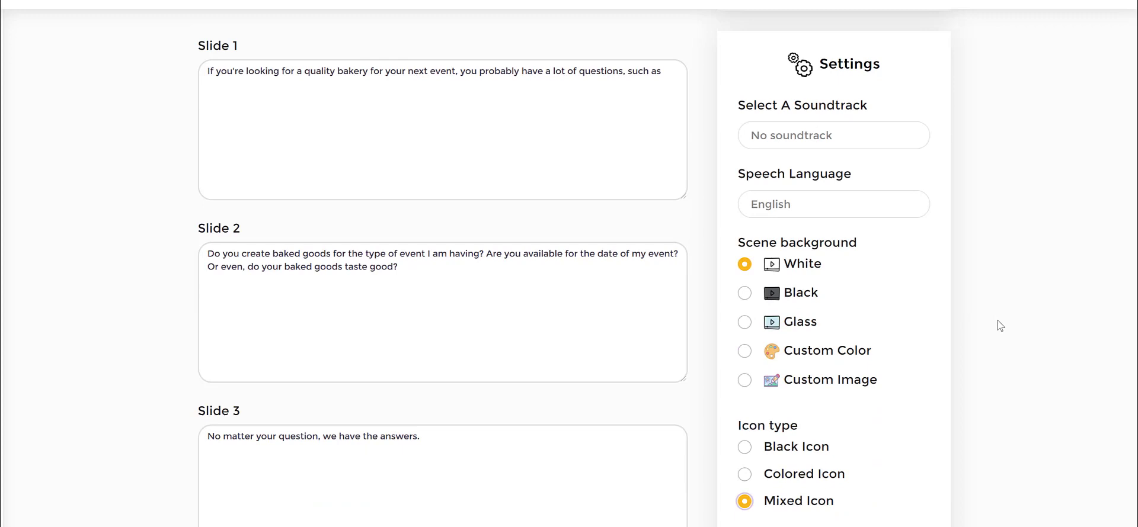
{"action": "scroll", "coordinate": [997, 321], "scroll_direction": "down", "scroll_amount": 1}
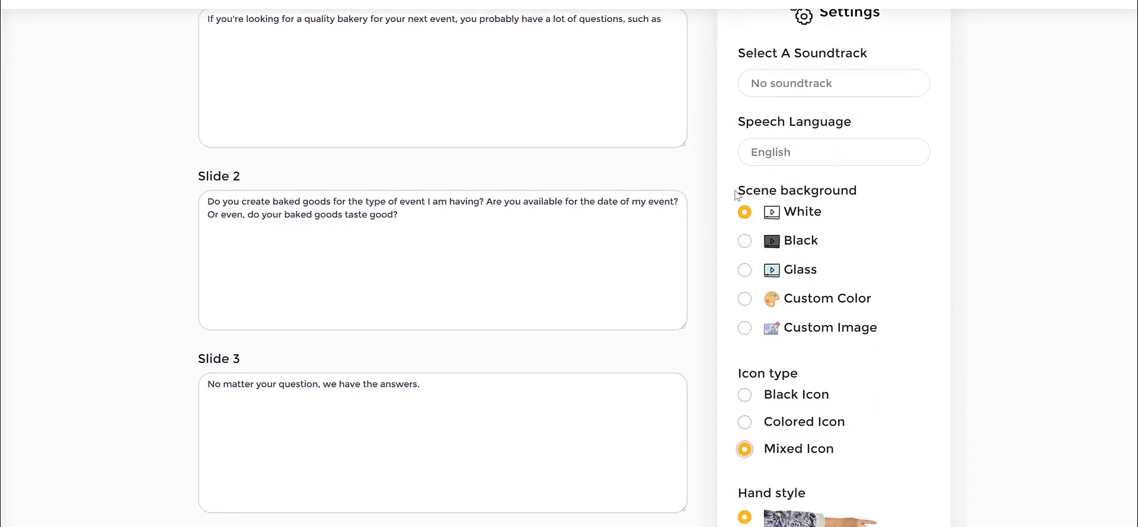
{"action": "scroll", "coordinate": [975, 228], "scroll_direction": "down", "scroll_amount": 6}
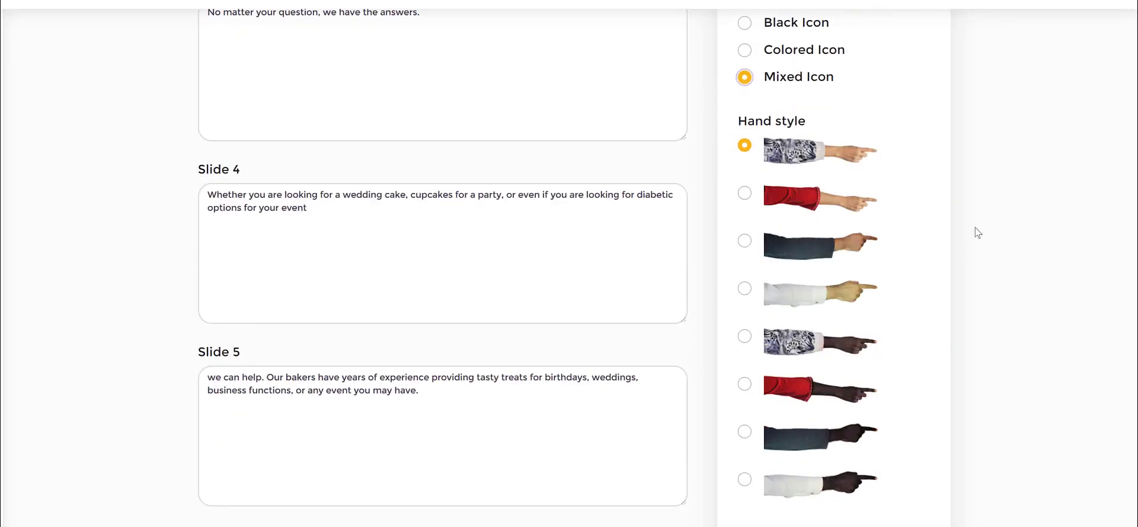
{"action": "scroll", "coordinate": [977, 245], "scroll_direction": "down", "scroll_amount": 1}
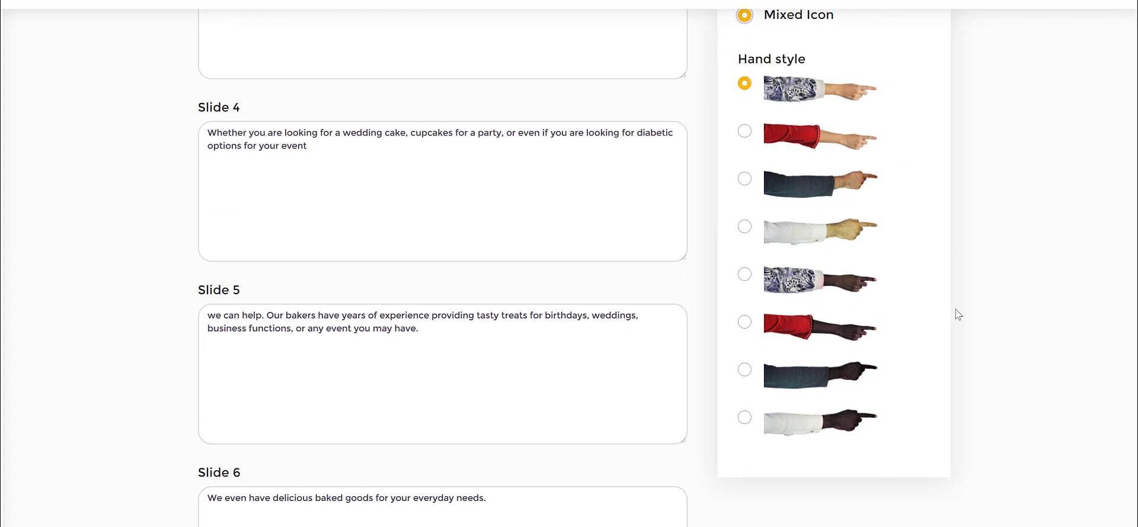
{"action": "scroll", "coordinate": [847, 342], "scroll_direction": "down", "scroll_amount": 2}
{"action": "scroll", "coordinate": [878, 371], "scroll_direction": "down", "scroll_amount": 5}
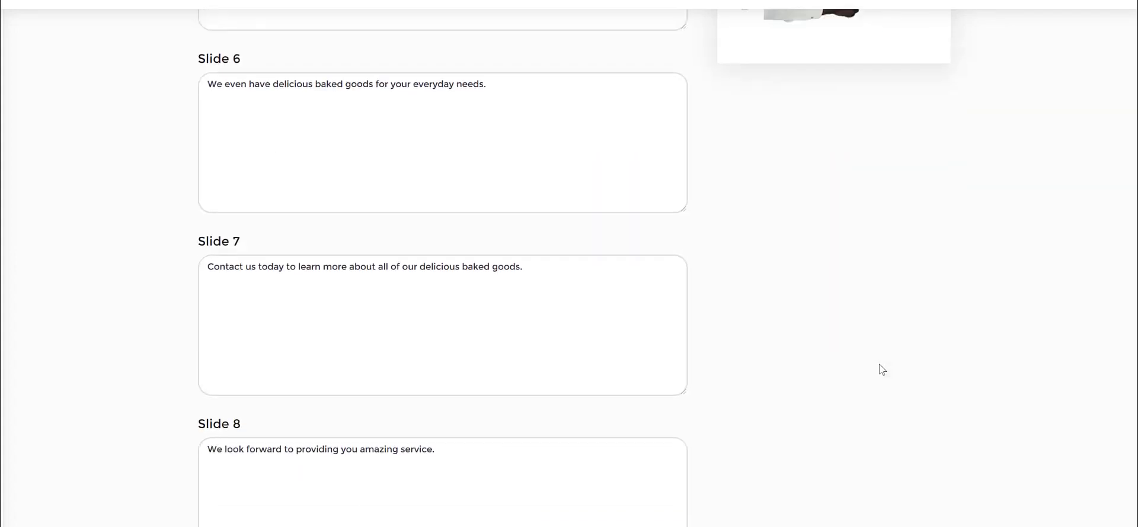
{"action": "scroll", "coordinate": [878, 371], "scroll_direction": "up", "scroll_amount": 6}
{"action": "scroll", "coordinate": [939, 229], "scroll_direction": "up", "scroll_amount": 5}
{"action": "scroll", "coordinate": [940, 228], "scroll_direction": "down", "scroll_amount": 13}
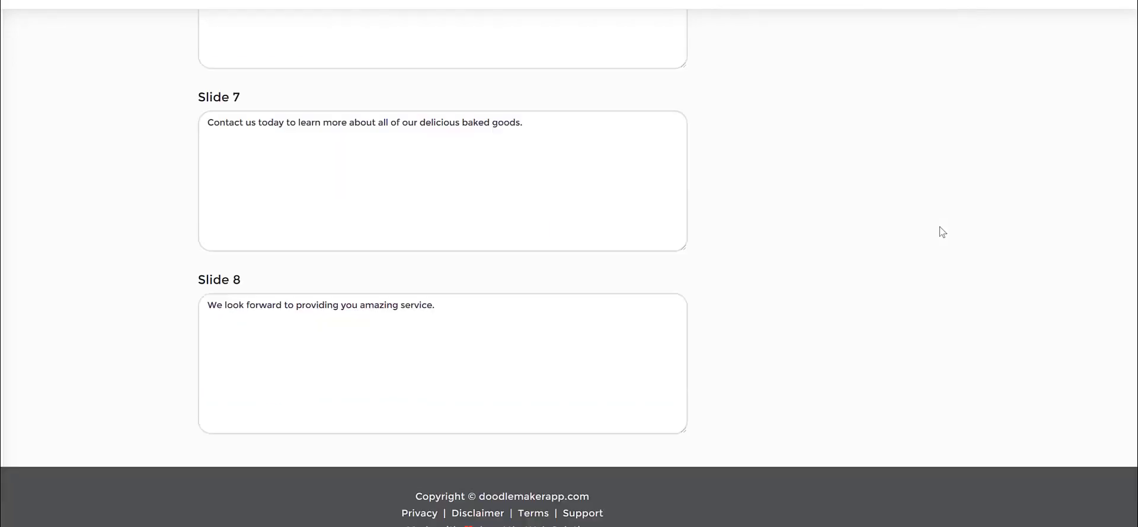
{"action": "scroll", "coordinate": [940, 230], "scroll_direction": "up", "scroll_amount": 7}
{"action": "scroll", "coordinate": [940, 227], "scroll_direction": "up", "scroll_amount": 13}
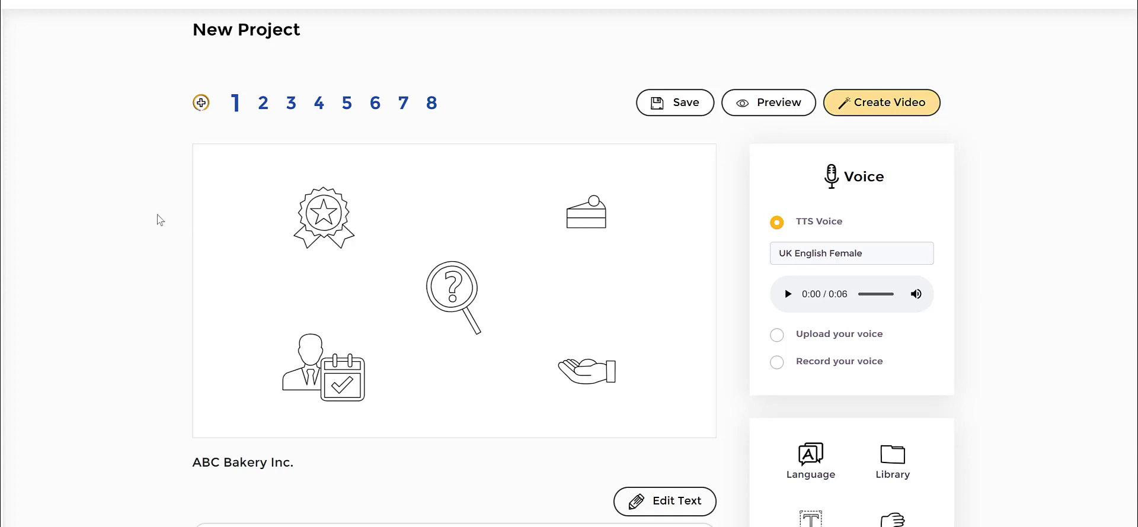
Step: Review Scene 1's five bakery icons and its 0:06 UK English Female narration
{"action": "scroll", "coordinate": [170, 196], "scroll_direction": "down", "scroll_amount": 3}
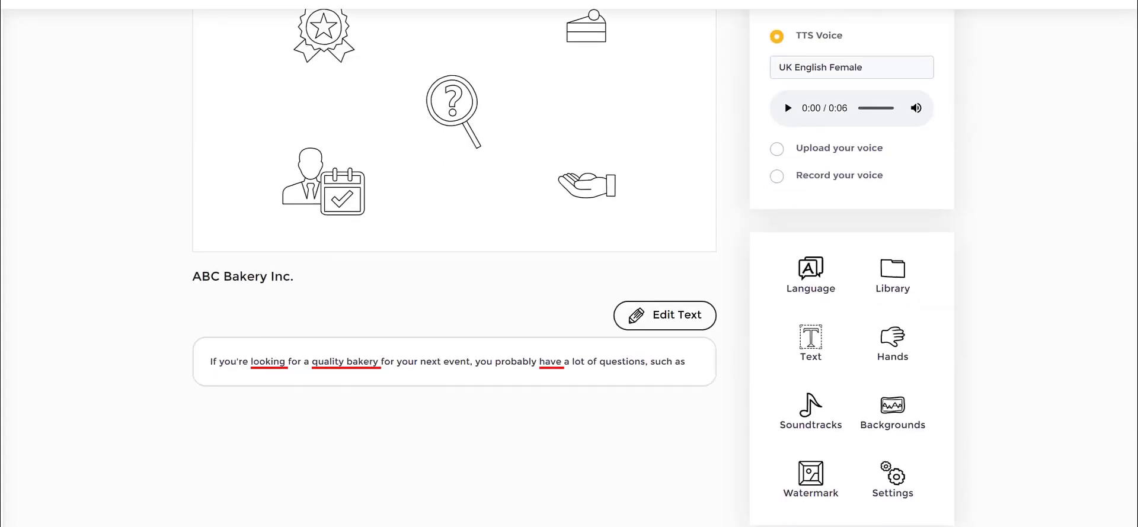
{"action": "left_click_drag", "start_coordinate": [250, 377], "coordinate": [381, 377]}
{"action": "scroll", "coordinate": [538, 253], "scroll_direction": "up", "scroll_amount": 3}
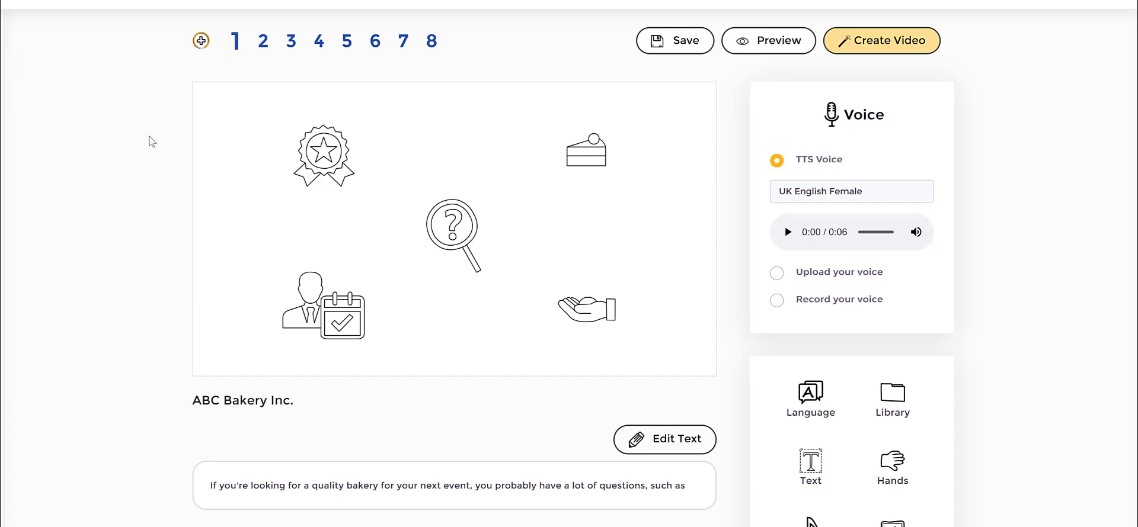
Step: Enlarge the medal icon, colour it dark red, and give it a Hand drawing entrance
{"action": "left_click", "coordinate": [312, 168]}
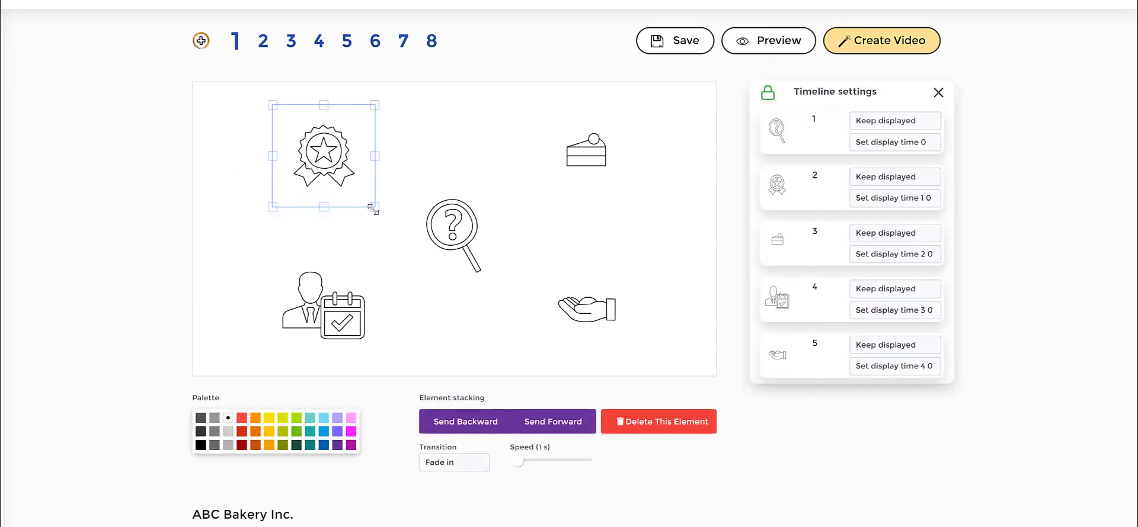
{"action": "mouse_move", "coordinate": [376, 208]}
{"action": "left_mouse_down"}
{"action": "mouse_move", "coordinate": [396, 221]}
{"action": "mouse_move", "coordinate": [347, 186]}
{"action": "mouse_move", "coordinate": [390, 223]}
{"action": "left_mouse_up"}
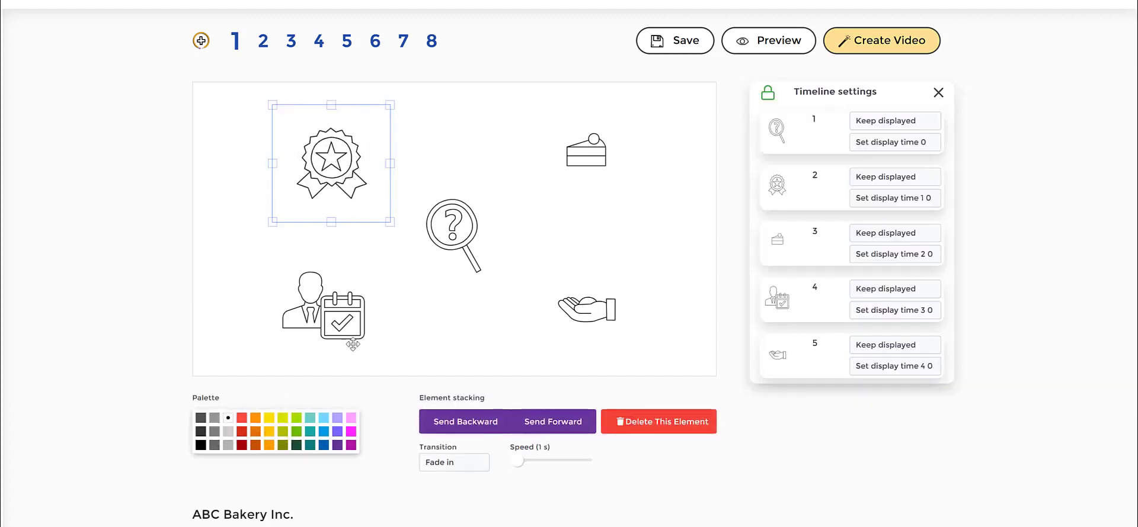
{"action": "left_click", "coordinate": [242, 445]}
{"action": "left_click", "coordinate": [449, 223]}
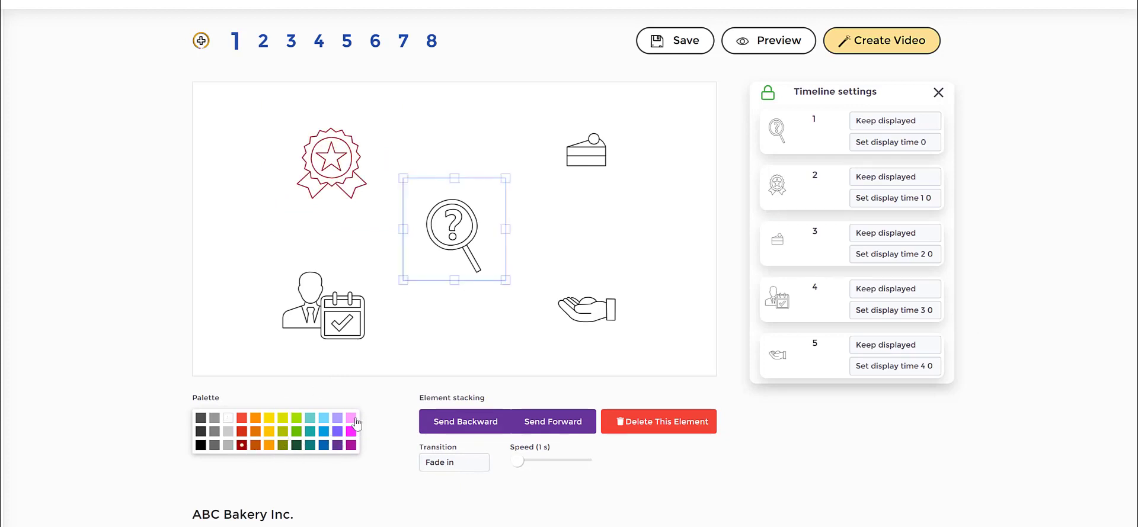
{"action": "left_click", "coordinate": [322, 163]}
{"action": "left_click", "coordinate": [443, 468]}
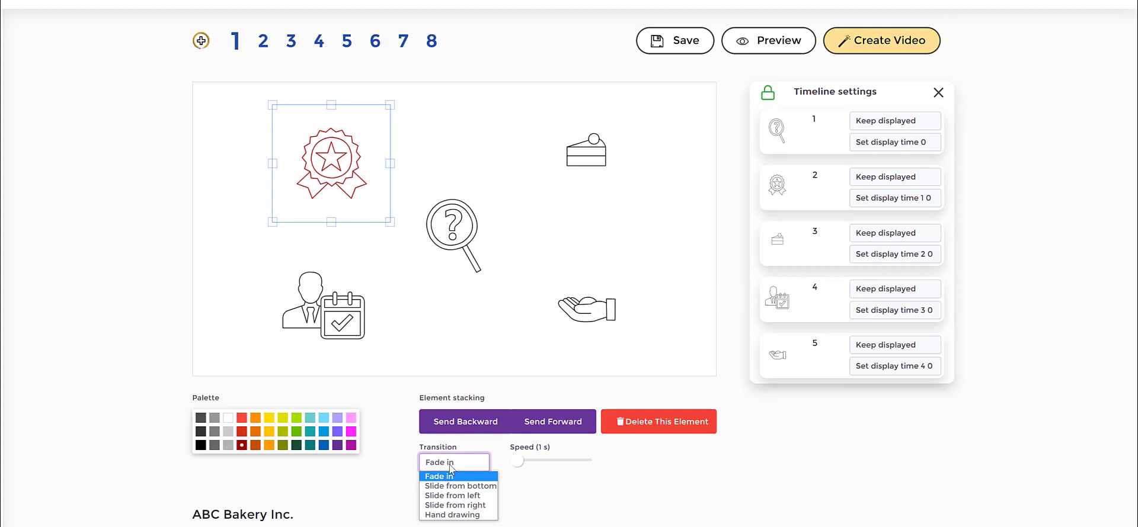
{"action": "left_click", "coordinate": [462, 515]}
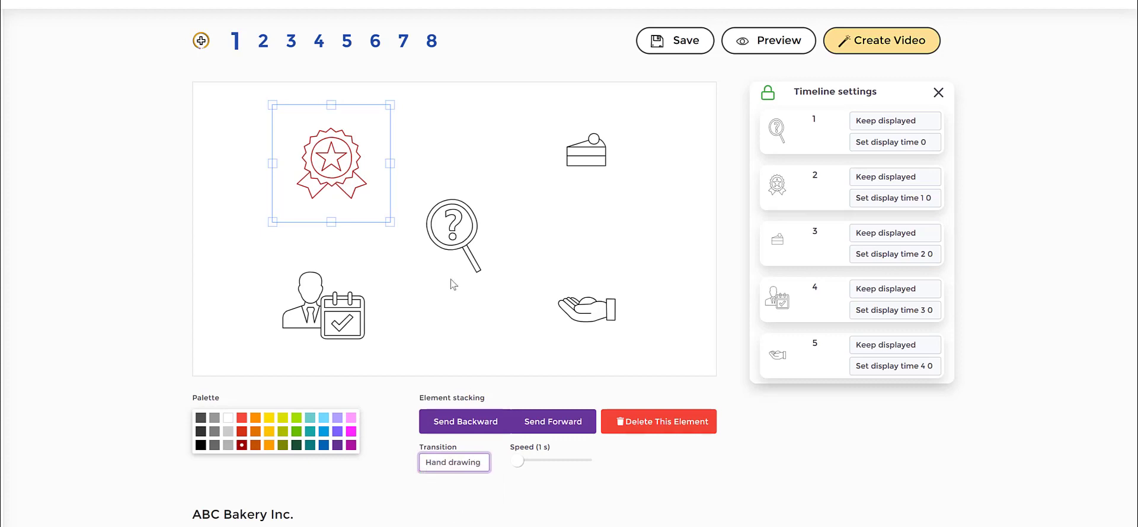
Step: Set the magnifier icon's transition to Slide from left
{"action": "left_click", "coordinate": [450, 235]}
{"action": "left_click", "coordinate": [464, 466]}
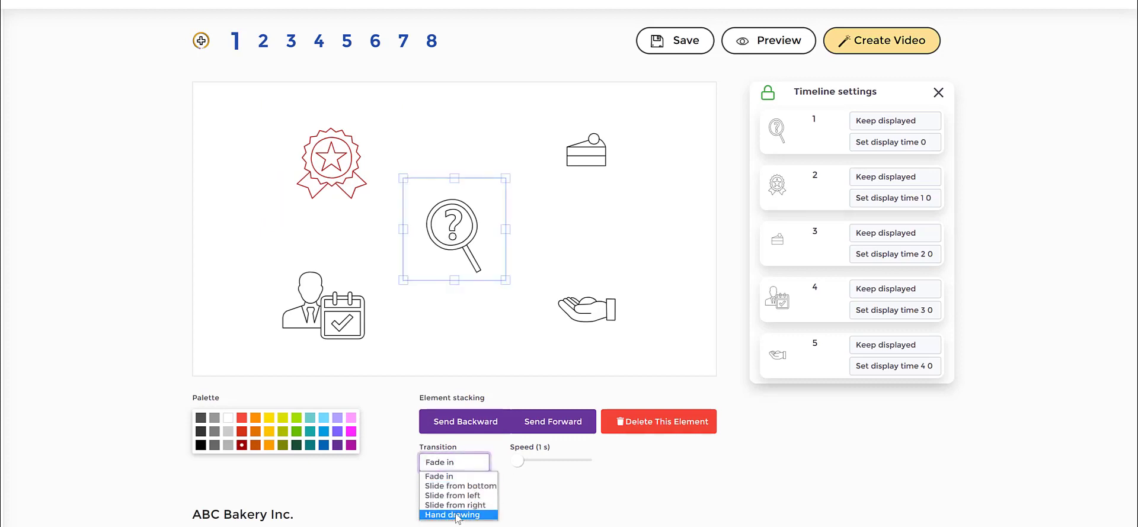
{"action": "left_click", "coordinate": [471, 497]}
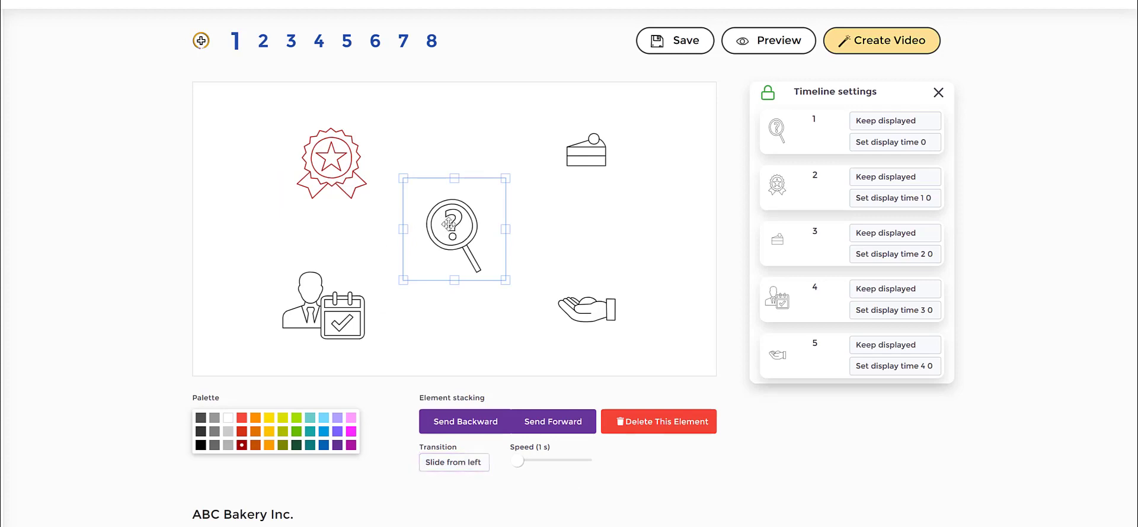
{"action": "left_click", "coordinate": [569, 293]}
{"action": "left_click", "coordinate": [620, 219]}
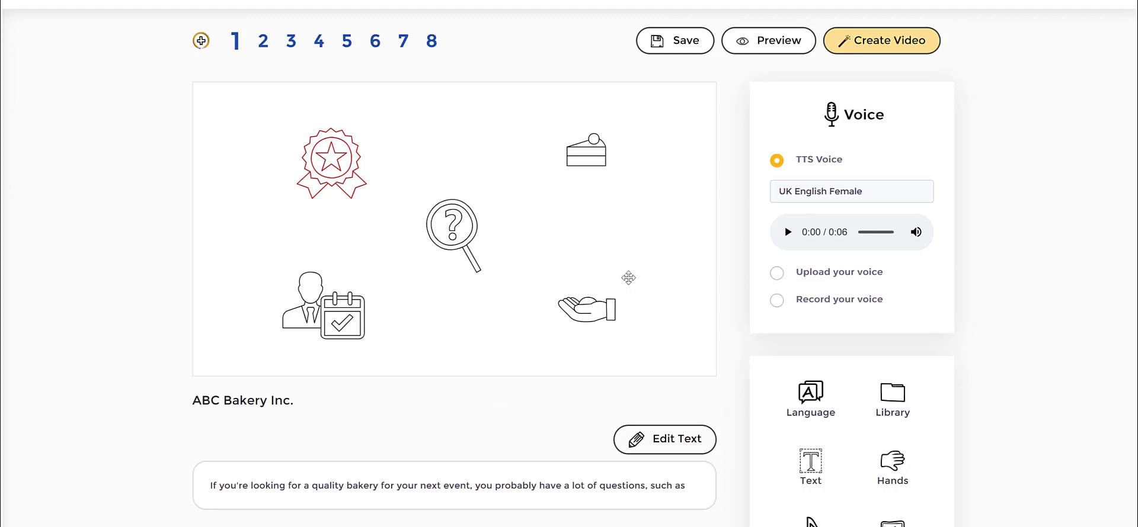
{"action": "scroll", "coordinate": [674, 265], "scroll_direction": "down", "scroll_amount": 1}
{"action": "scroll", "coordinate": [674, 265], "scroll_direction": "down", "scroll_amount": 1}
{"action": "scroll", "coordinate": [674, 265], "scroll_direction": "up", "scroll_amount": 2}
{"action": "left_click", "coordinate": [449, 238]}
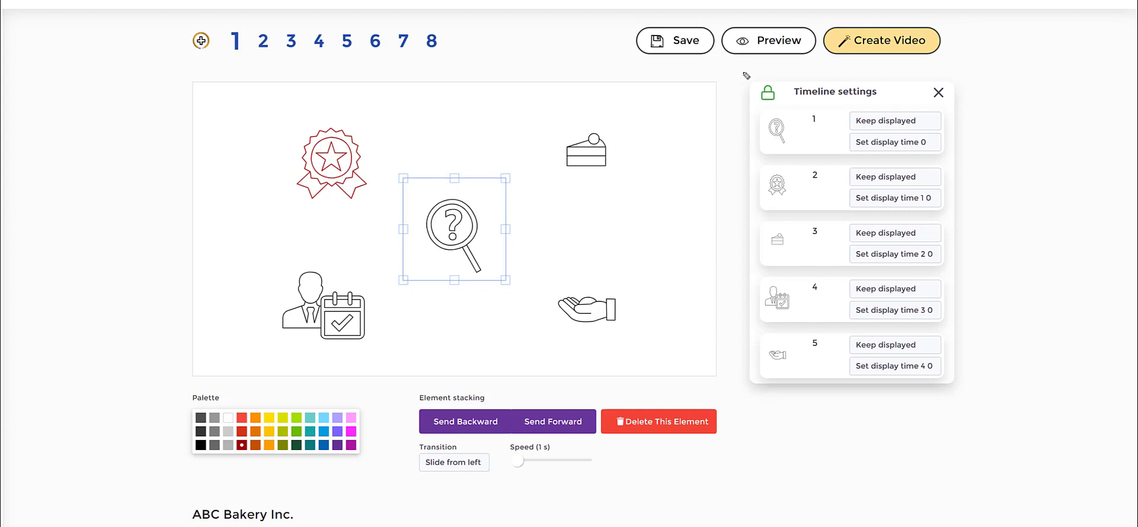
{"action": "mouse_move", "coordinate": [742, 72]}
{"action": "left_mouse_down"}
{"action": "mouse_move", "coordinate": [937, 71]}
{"action": "mouse_move", "coordinate": [992, 129]}
{"action": "mouse_move", "coordinate": [995, 290]}
{"action": "mouse_move", "coordinate": [981, 380]}
{"action": "mouse_move", "coordinate": [907, 410]}
{"action": "mouse_move", "coordinate": [729, 394]}
{"action": "mouse_move", "coordinate": [721, 273]}
{"action": "mouse_move", "coordinate": [743, 70]}
{"action": "left_mouse_up"}
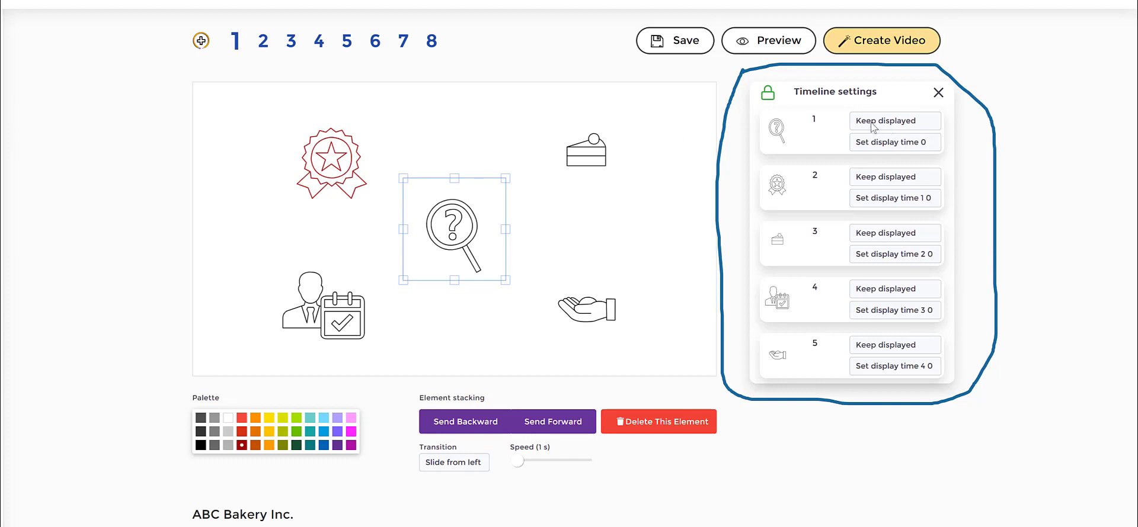
Step: Insert the text 'Ours Is A Quality Bakery' in Primer, size 40, onto Scene 1
{"action": "left_click", "coordinate": [936, 93]}
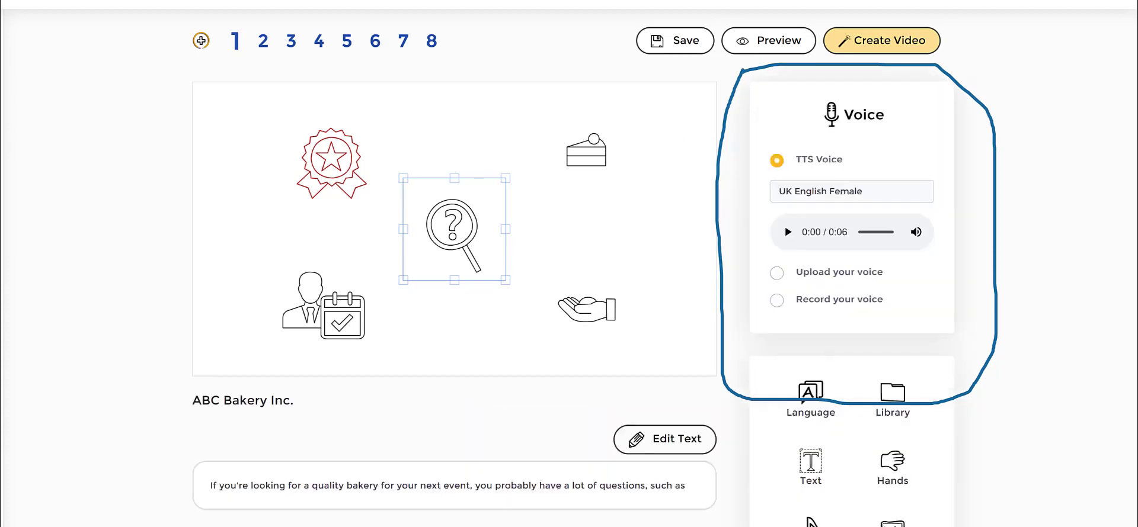
{"action": "scroll", "coordinate": [868, 314], "scroll_direction": "down", "scroll_amount": 1}
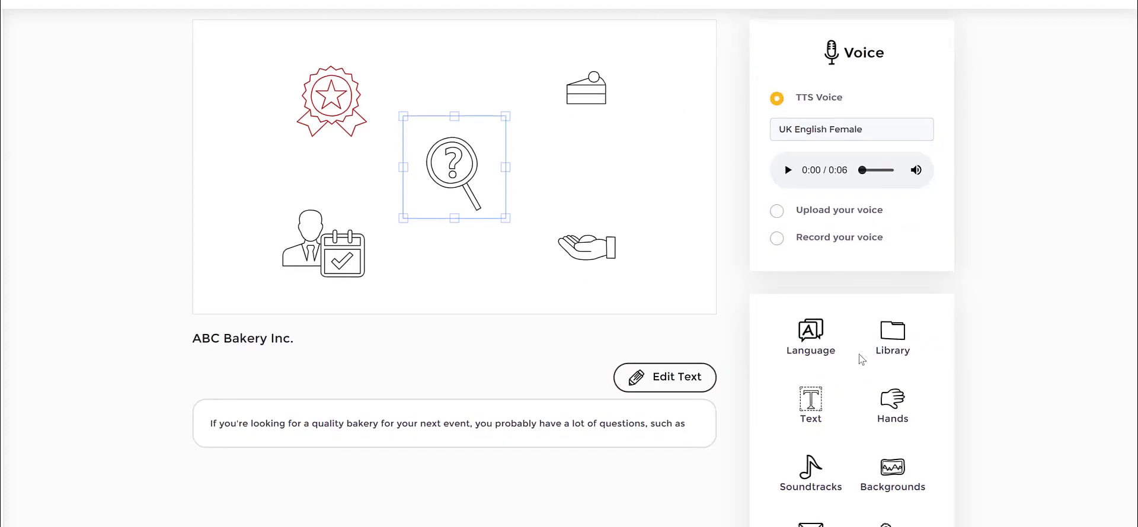
{"action": "left_click", "coordinate": [794, 392]}
{"action": "left_click", "coordinate": [439, 151]}
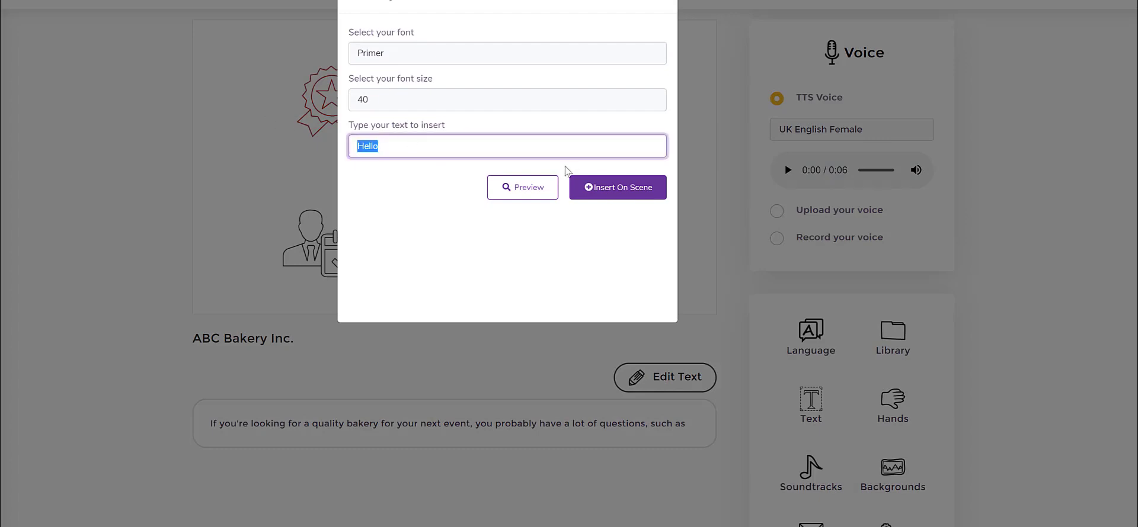
{"action": "type", "text": "Ours Is A Quality Bakery"}
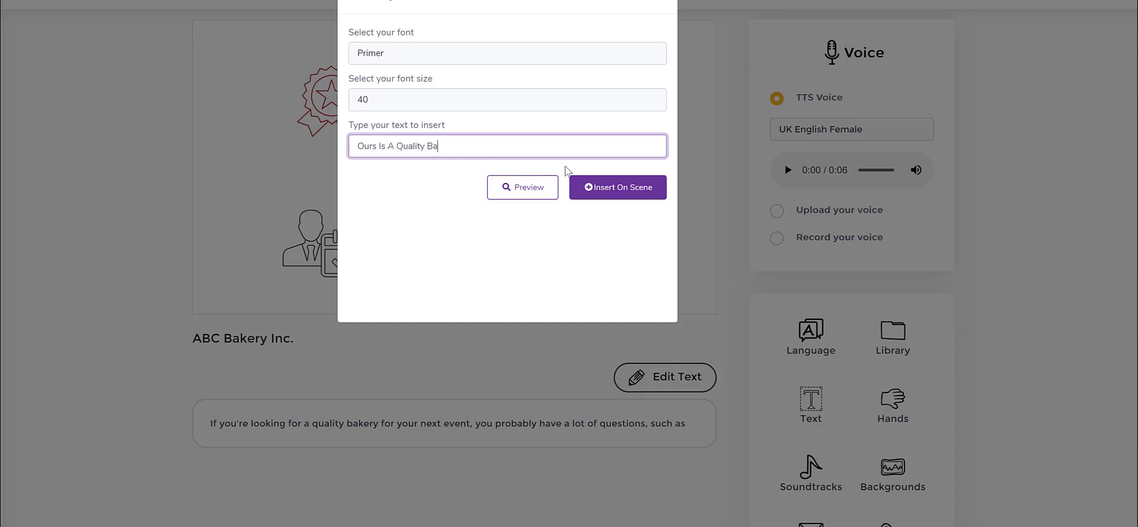
{"action": "left_click", "coordinate": [599, 188]}
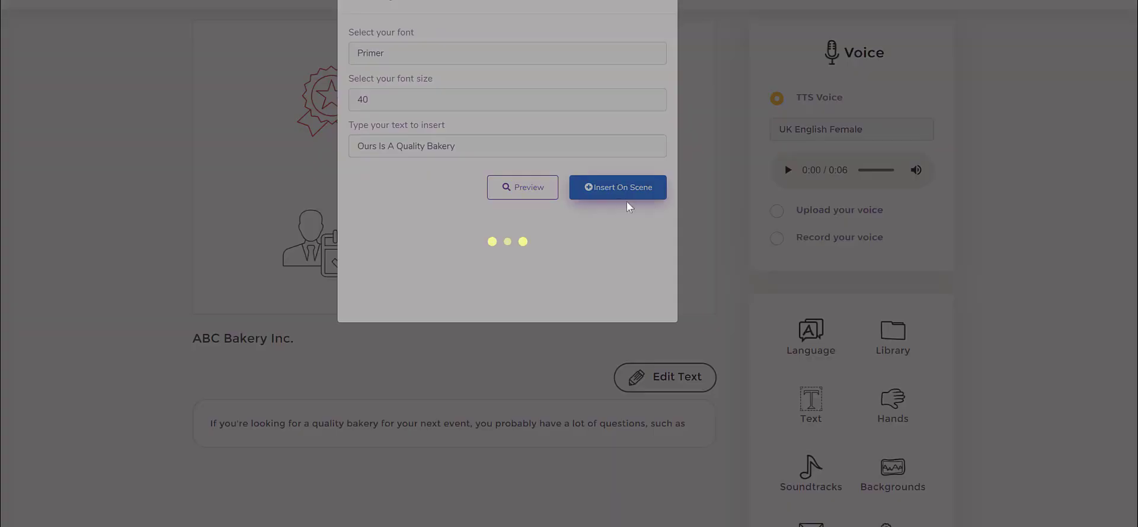
{"action": "left_click", "coordinate": [546, 169]}
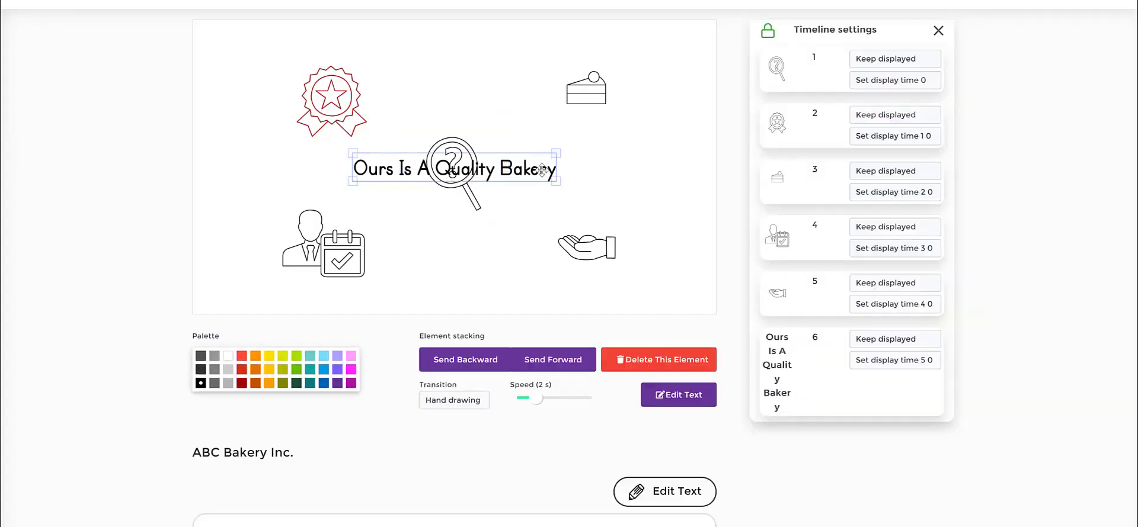
Step: Move the title to the lower middle and reposition the five icons around it
{"action": "left_click_drag", "start_coordinate": [546, 169], "coordinate": [572, 289]}
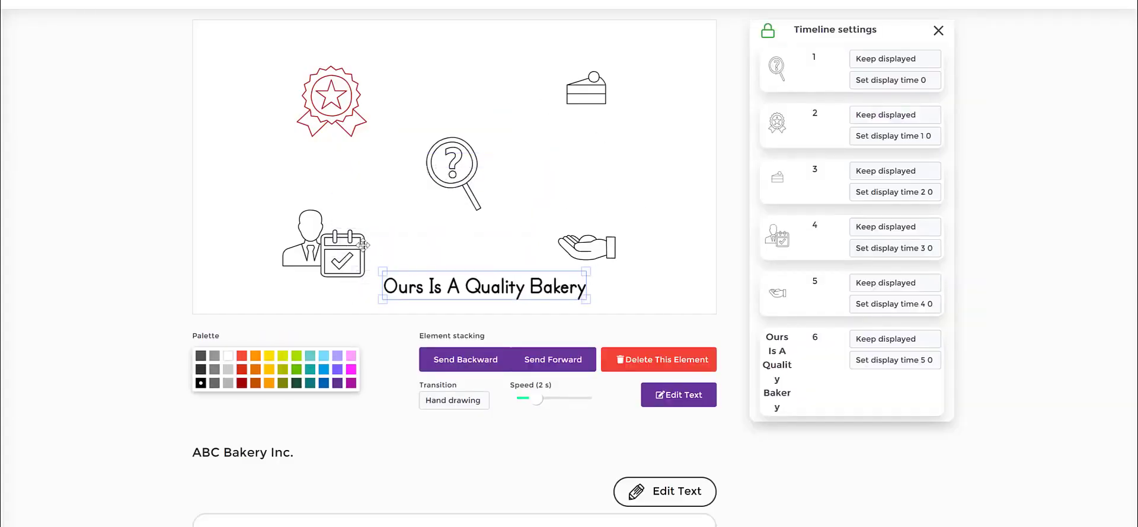
{"action": "left_click_drag", "start_coordinate": [315, 247], "coordinate": [295, 226]}
{"action": "left_click_drag", "start_coordinate": [318, 109], "coordinate": [290, 95]}
{"action": "left_click_drag", "start_coordinate": [474, 187], "coordinate": [463, 142]}
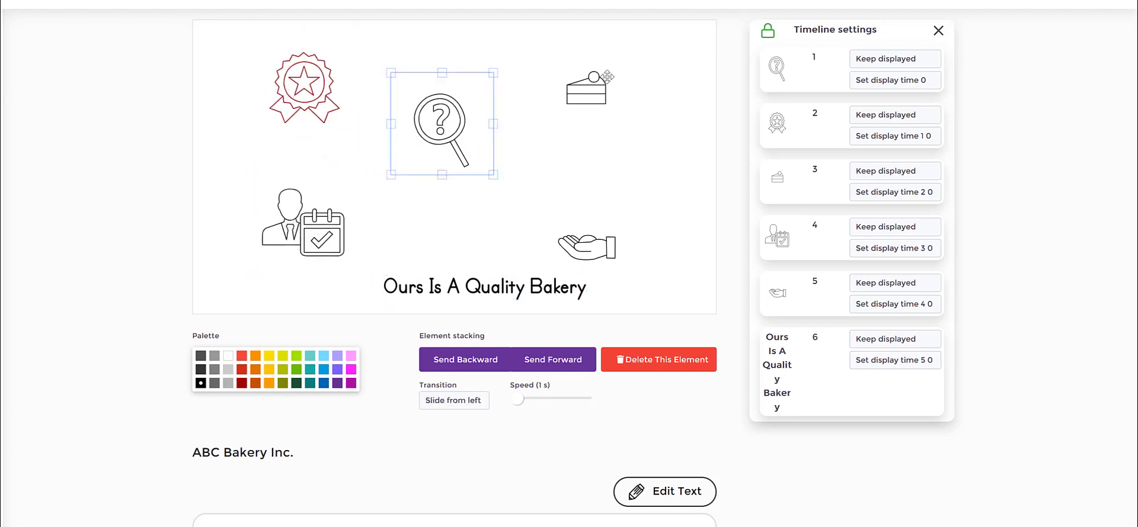
{"action": "left_click_drag", "start_coordinate": [606, 78], "coordinate": [625, 59]}
{"action": "left_click_drag", "start_coordinate": [599, 239], "coordinate": [626, 164]}
{"action": "left_click_drag", "start_coordinate": [481, 289], "coordinate": [483, 266]}
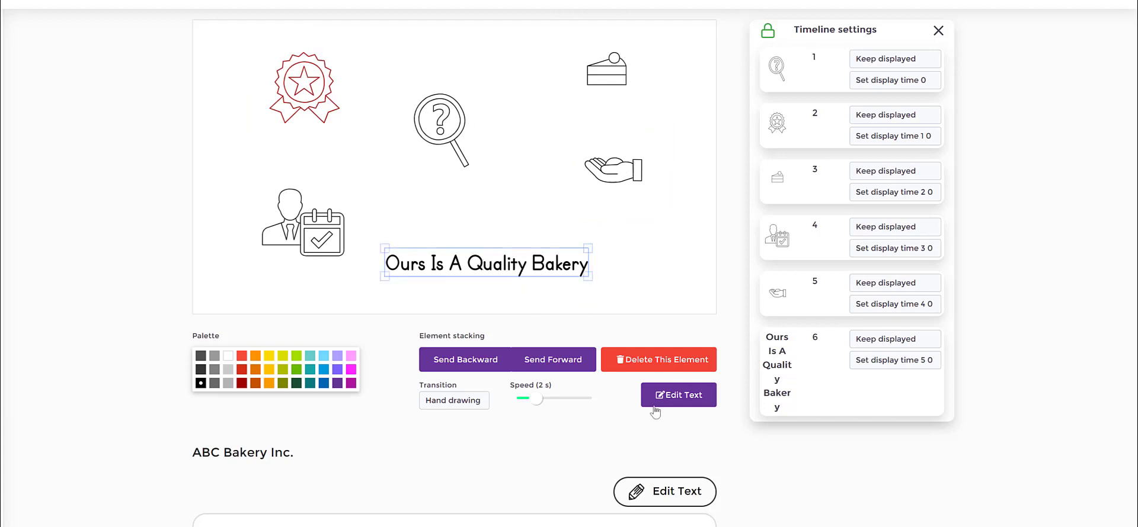
Step: Set the title's drawing speed to 2.5 s, colour it dark red, and keep Hand drawing
{"action": "mouse_move", "coordinate": [538, 400]}
{"action": "left_mouse_down"}
{"action": "mouse_move", "coordinate": [561, 403]}
{"action": "mouse_move", "coordinate": [543, 405]}
{"action": "left_mouse_up"}
{"action": "left_click", "coordinate": [589, 261]}
{"action": "left_click", "coordinate": [545, 281]}
{"action": "left_click", "coordinate": [241, 383]}
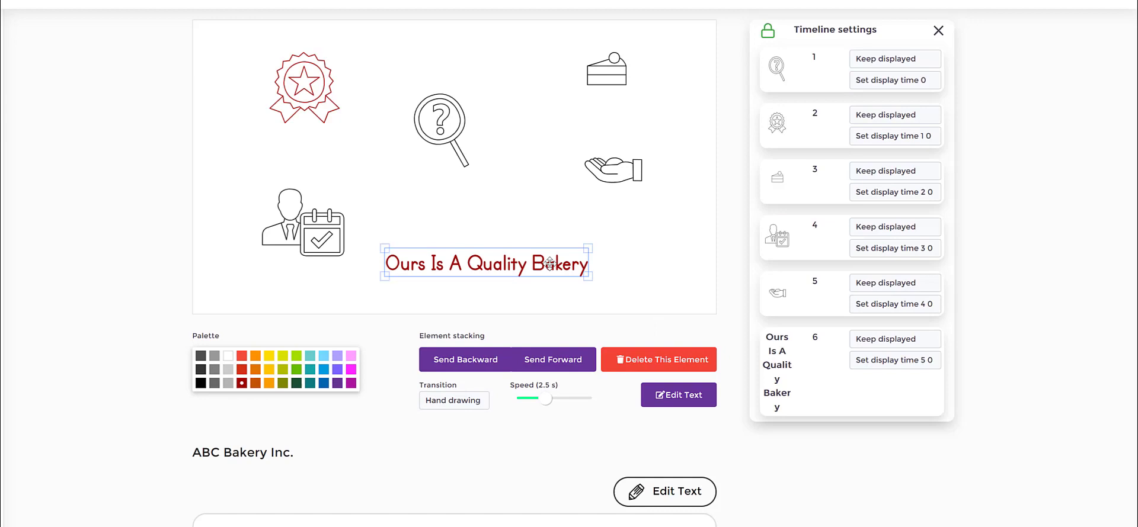
{"action": "left_click", "coordinate": [629, 279]}
{"action": "left_click", "coordinate": [516, 274]}
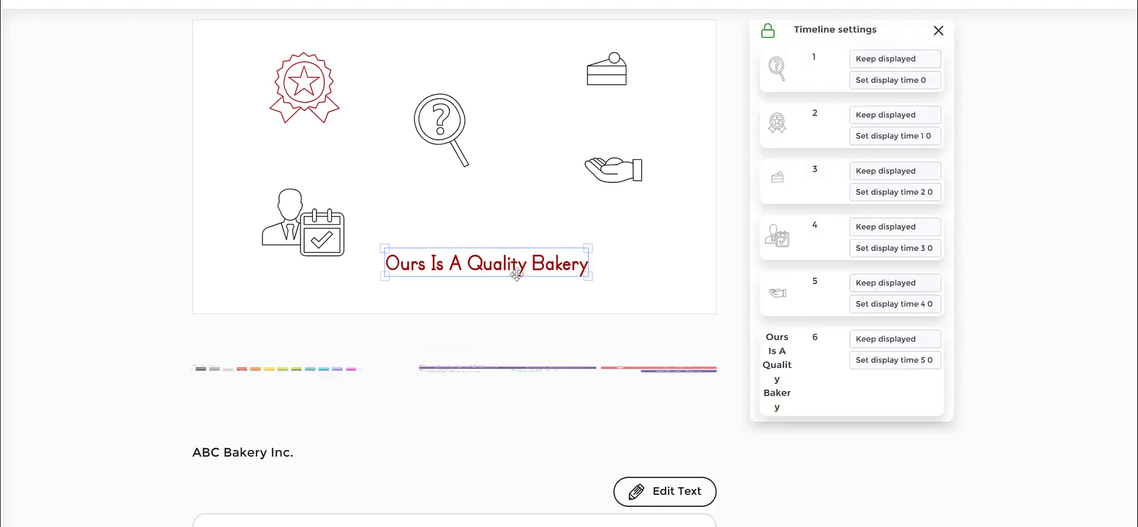
{"action": "left_click", "coordinate": [686, 237]}
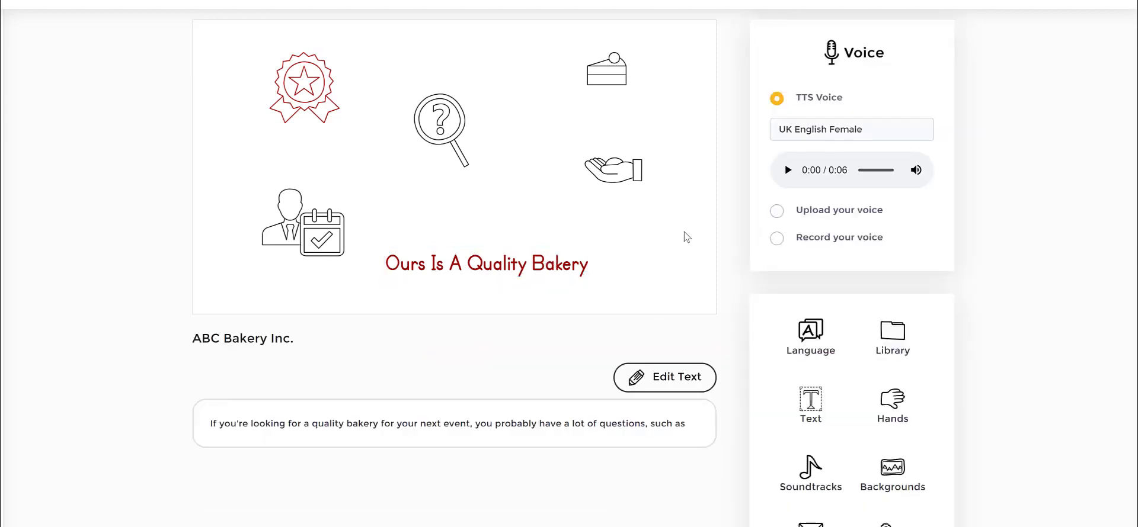
{"action": "left_click", "coordinate": [456, 272]}
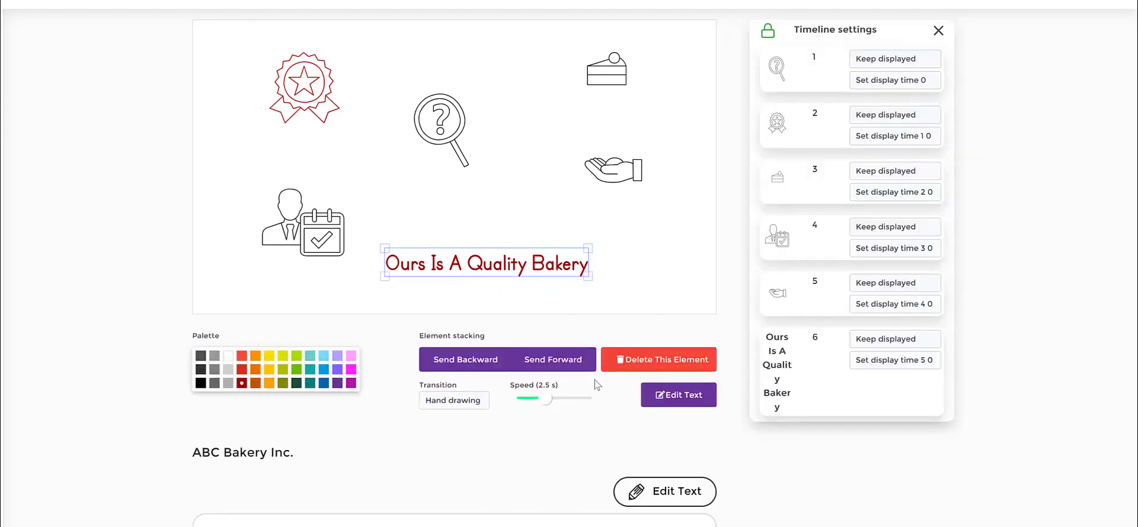
{"action": "left_click", "coordinate": [454, 401]}
{"action": "left_click", "coordinate": [762, 434]}
{"action": "scroll", "coordinate": [883, 213], "scroll_direction": "down", "scroll_amount": 3}
{"action": "scroll", "coordinate": [875, 244], "scroll_direction": "up", "scroll_amount": 3}
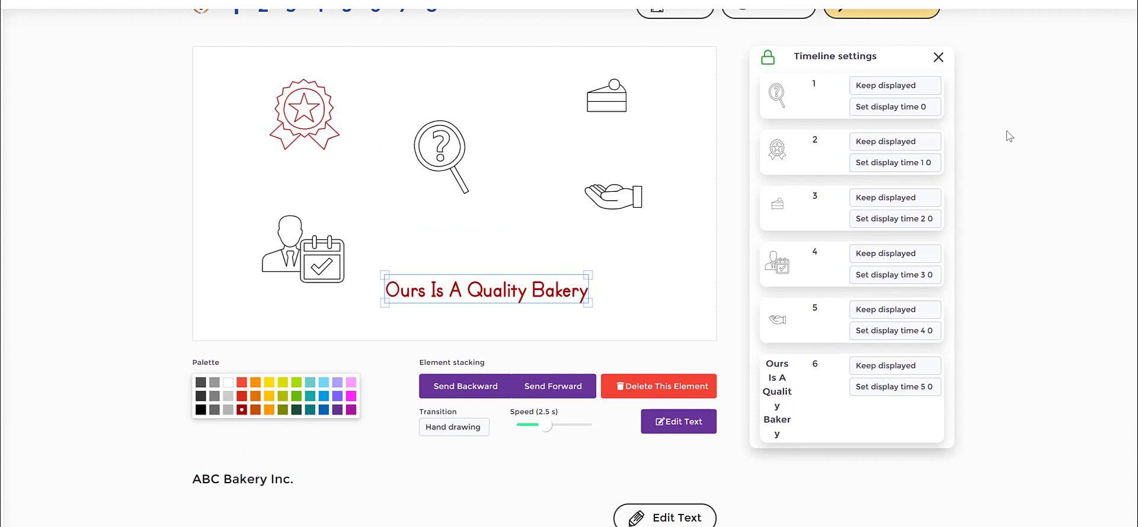
Step: Deselect the title to close its settings and return to the top of the page
{"action": "left_click", "coordinate": [664, 324]}
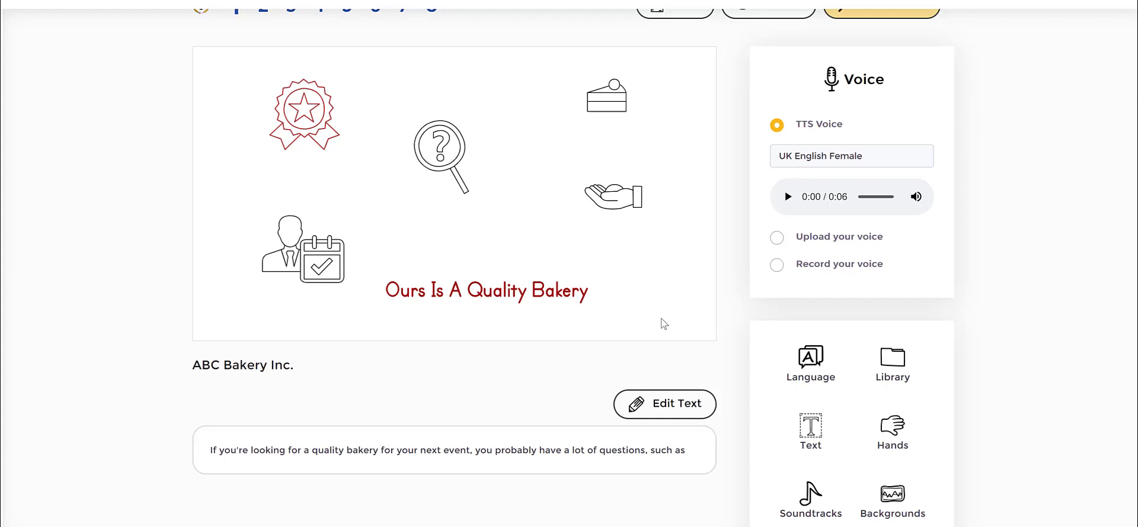
{"action": "scroll", "coordinate": [664, 323], "scroll_direction": "up", "scroll_amount": 2}
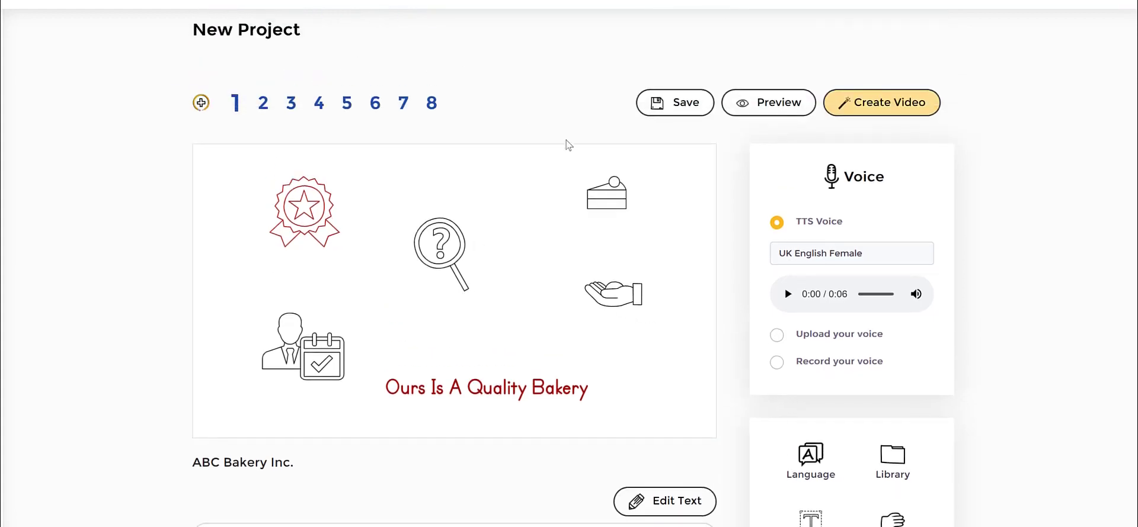